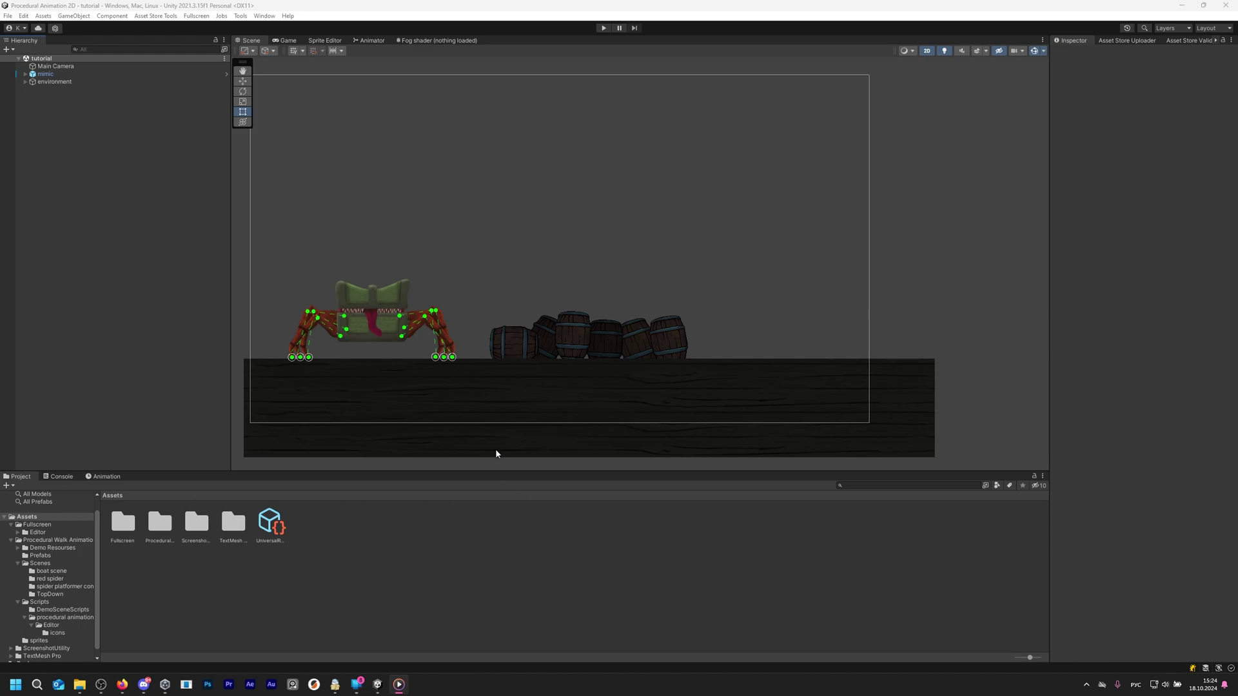
Browse to the Scenes folder inside Procedural Walk Animation and select the tutorial scene asset
middle_click_drag(479, 394, 475, 400)
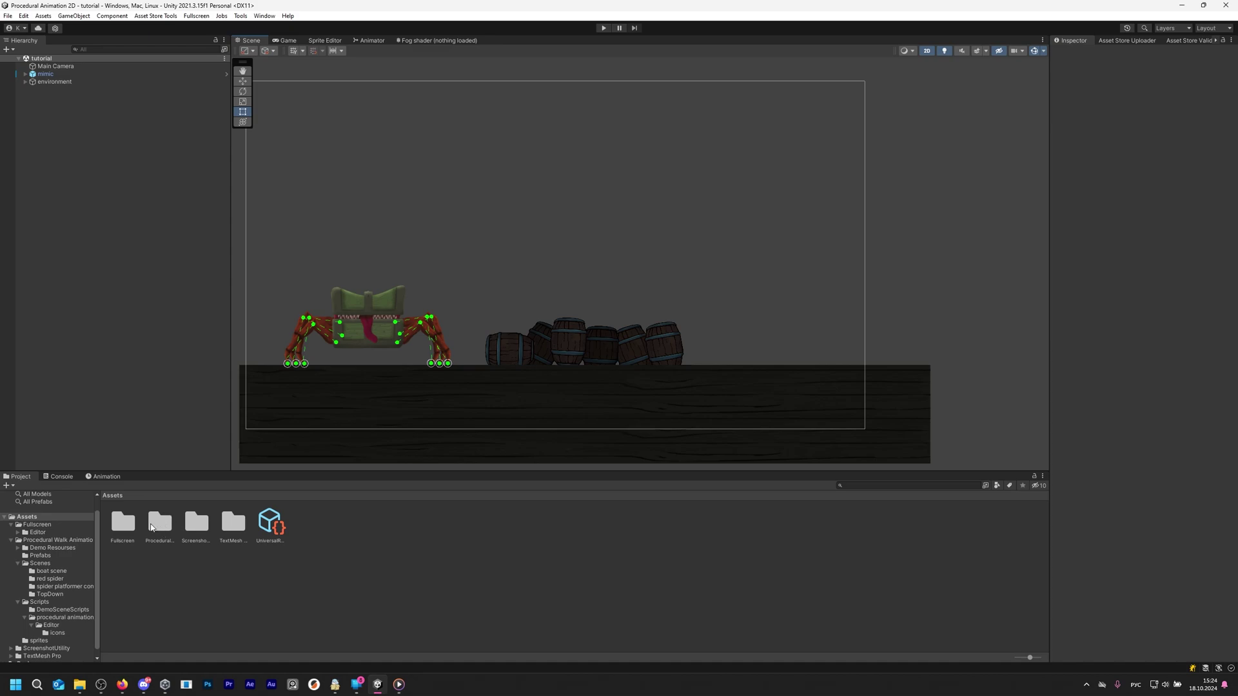
double_click(152, 528)
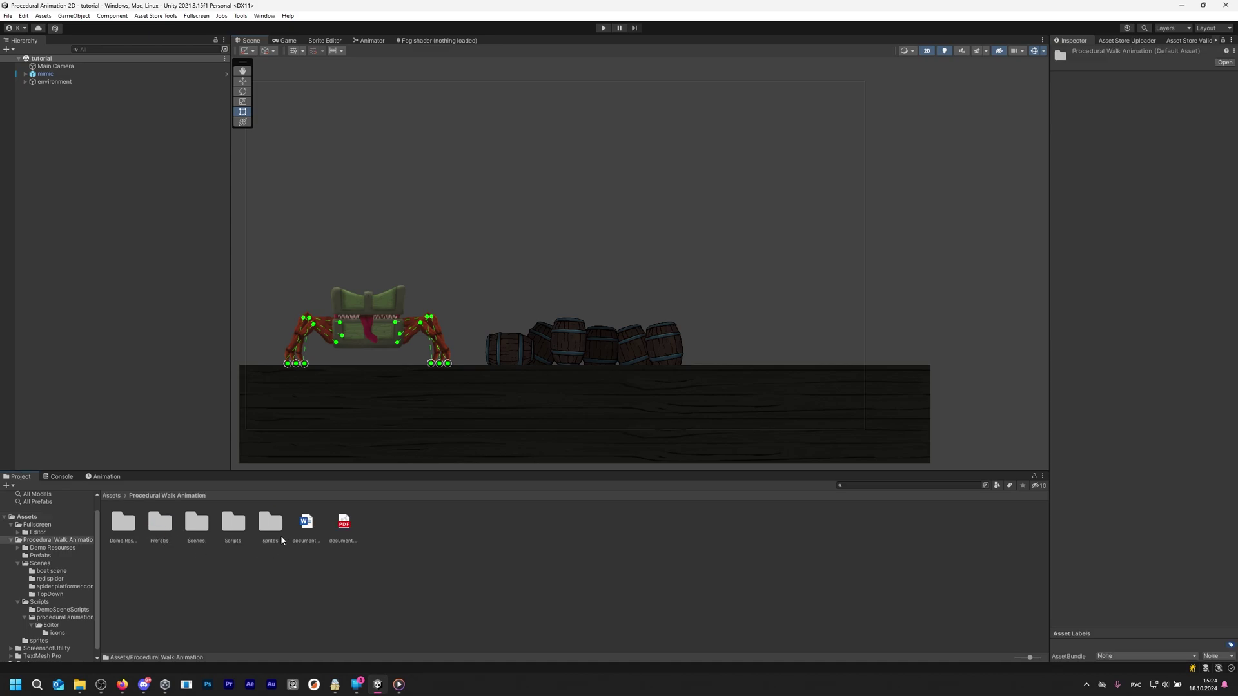
double_click(196, 520)
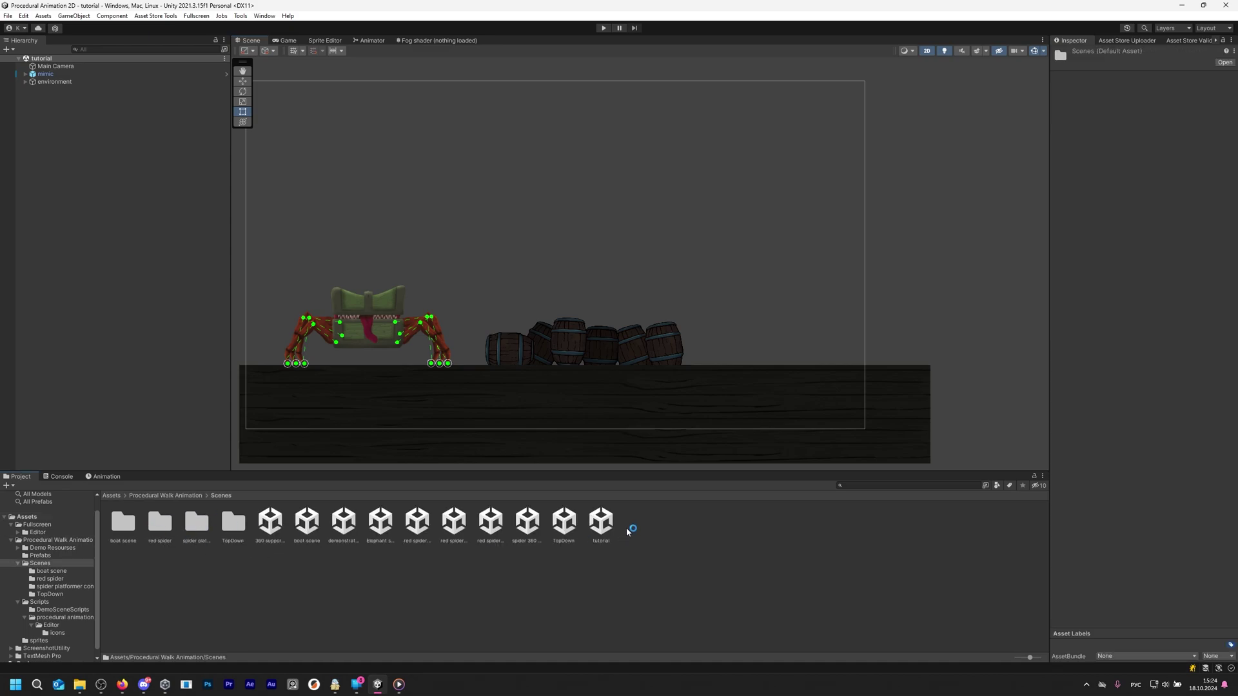
left_click(606, 535)
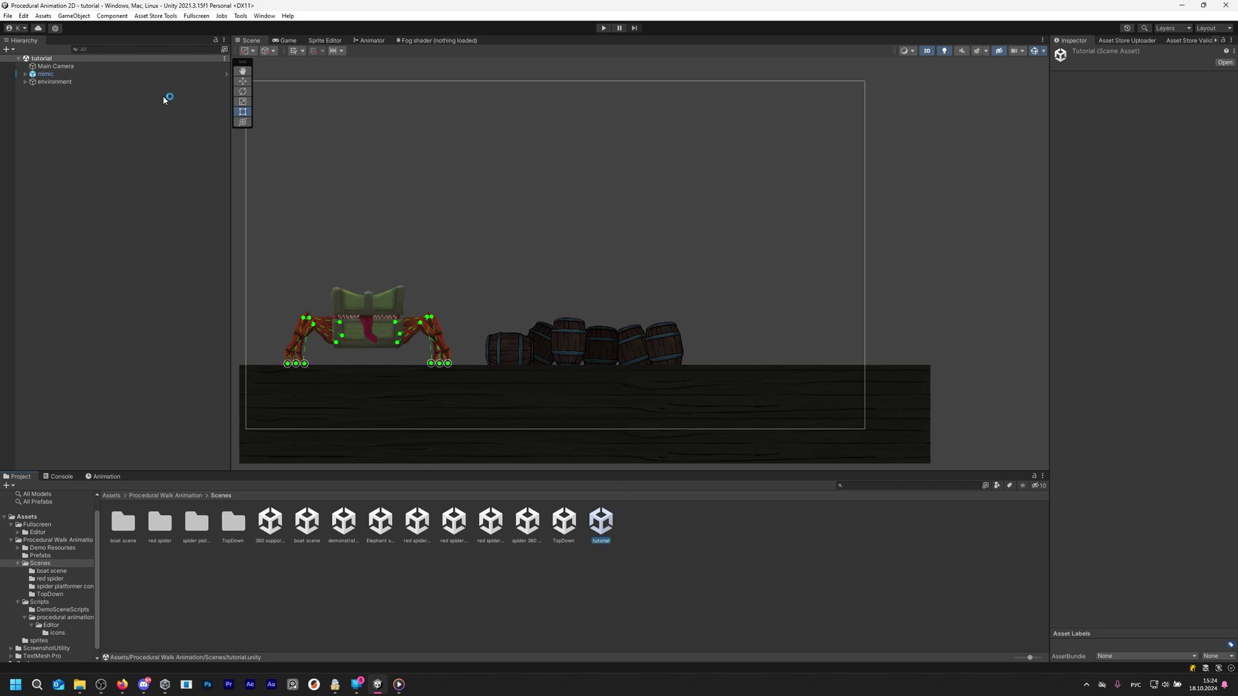
Deactivate the existing mimic object in the scene
left_click(129, 74)
key("w")
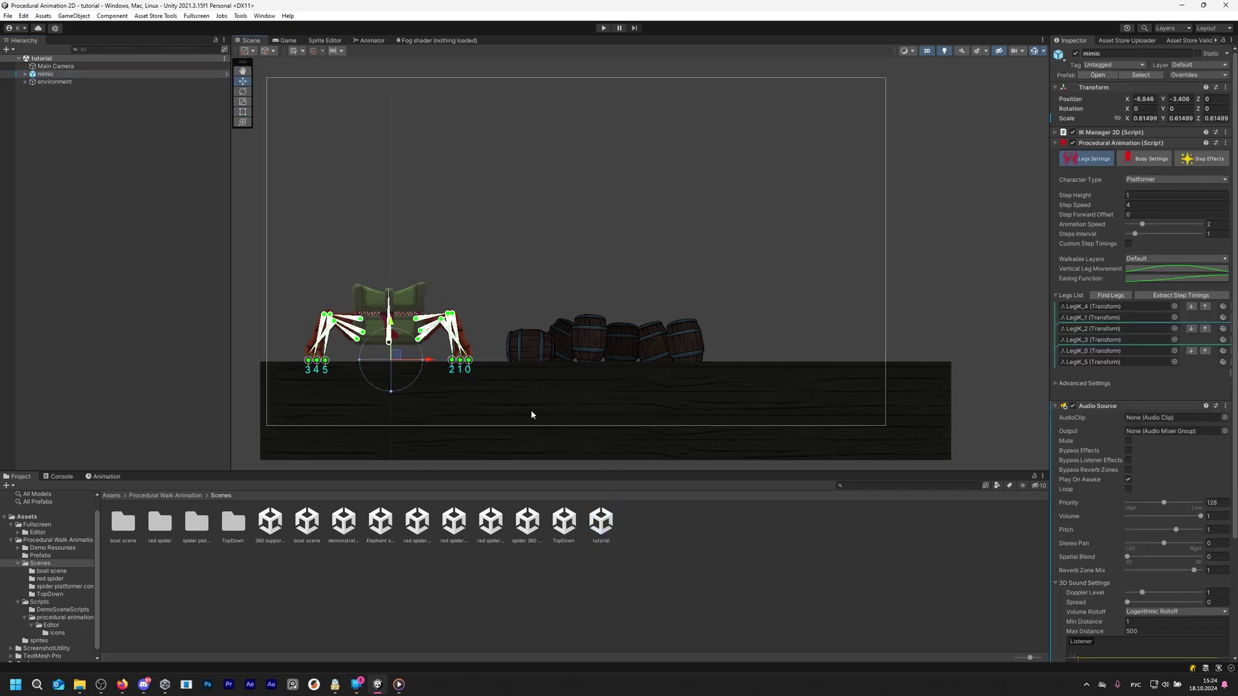
left_click(1075, 53)
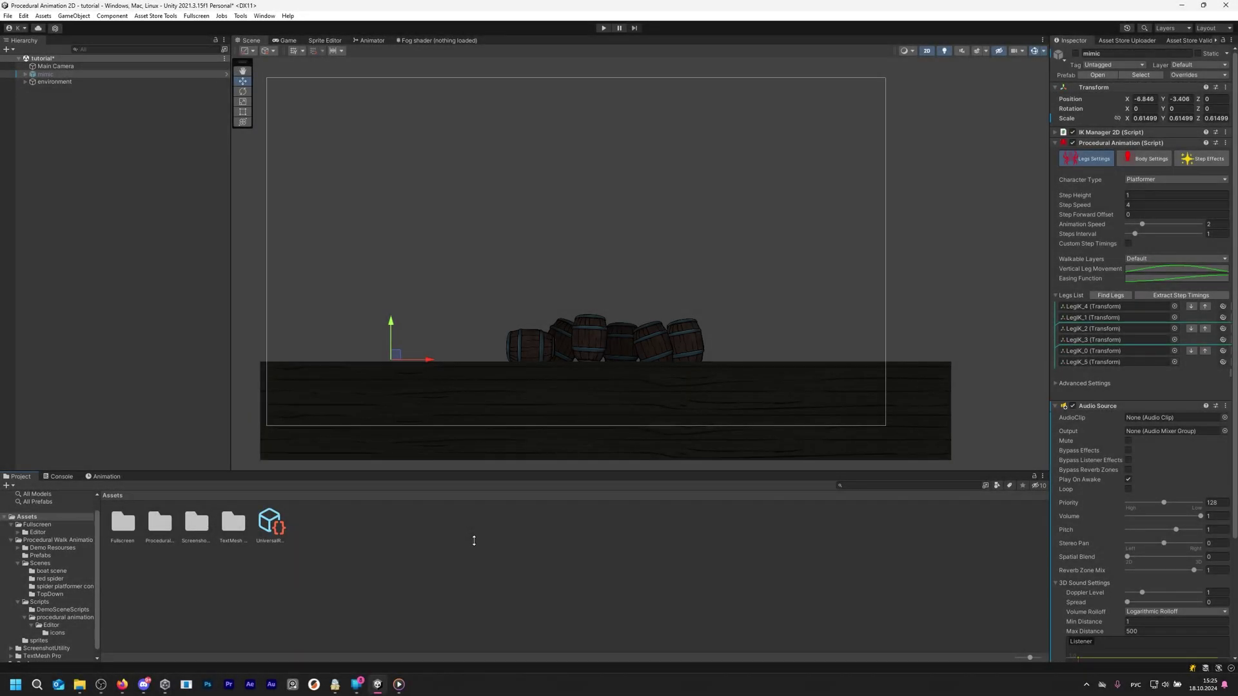
Place the mimic crab from the Procedural Walk Animation sprites folder in the scene at about X -5.95, Y -3.48
double_click(155, 518)
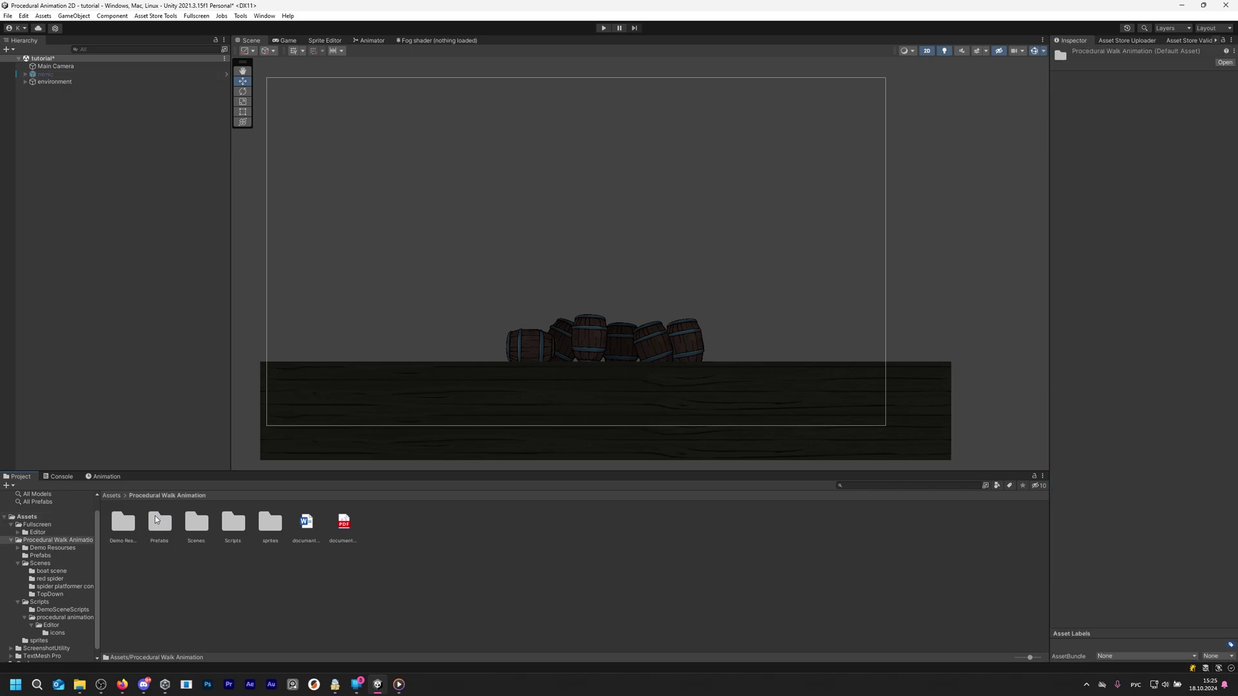
double_click(269, 522)
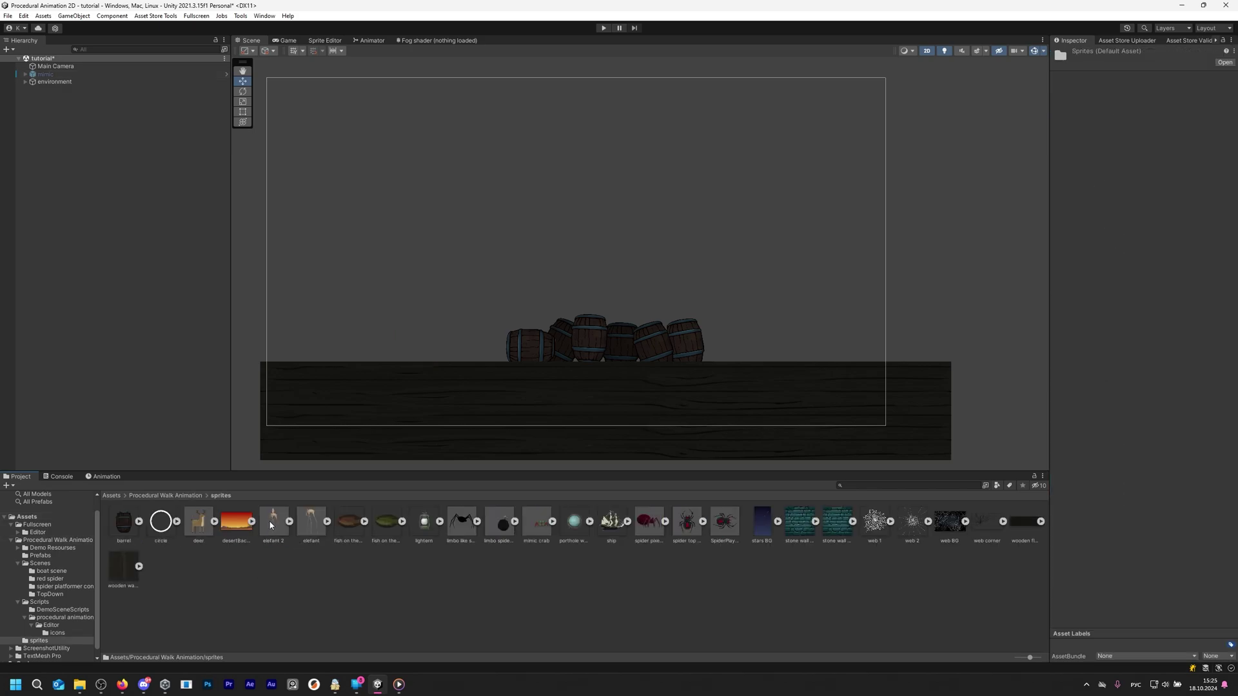
left_click_drag(517, 480, 430, 353)
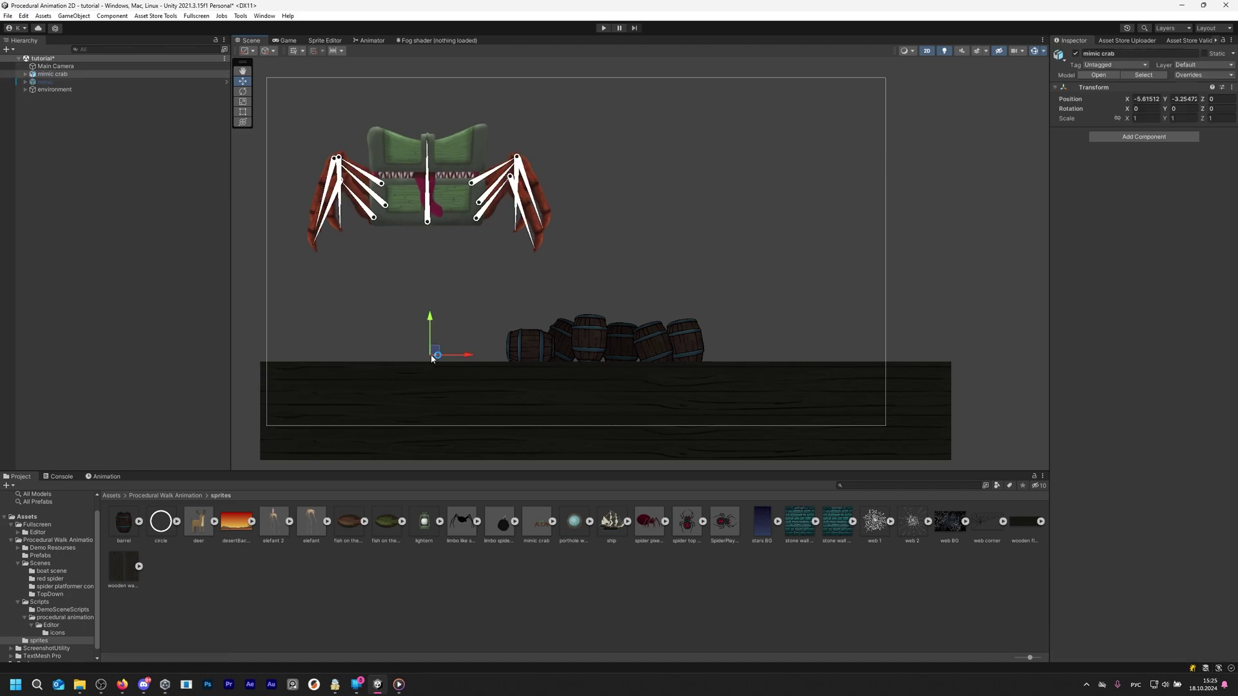
scroll(477, 372, "up", 4)
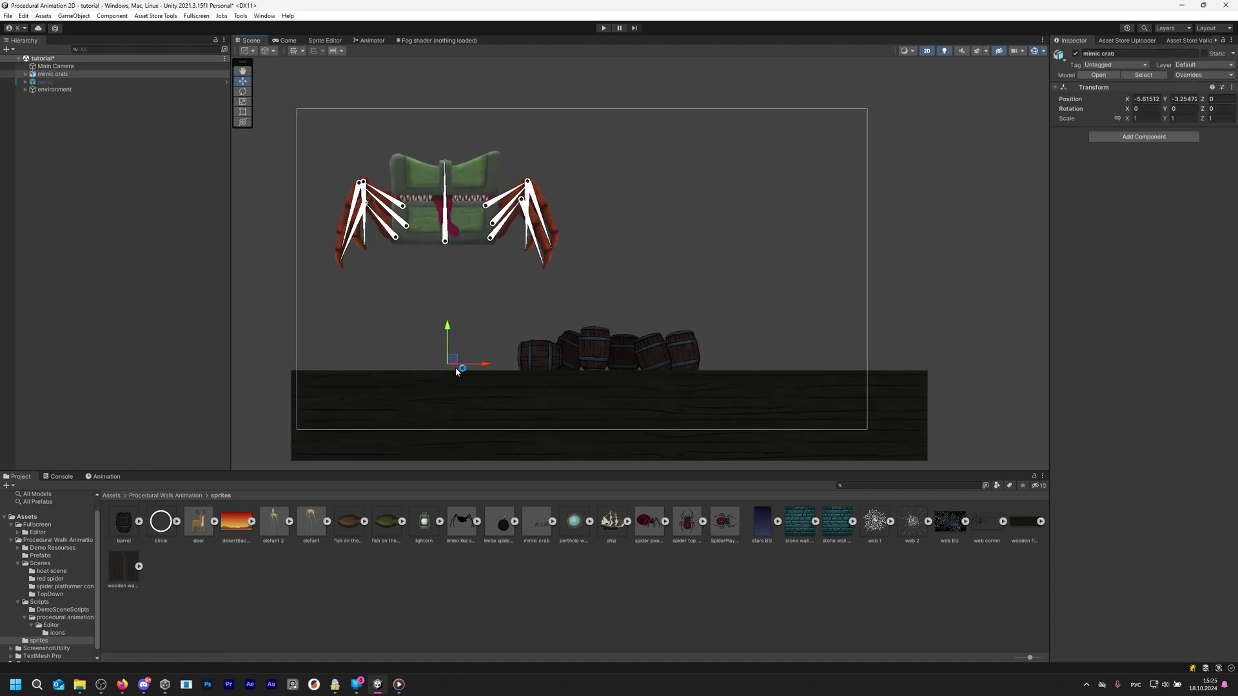
left_click_drag(466, 362, 454, 372)
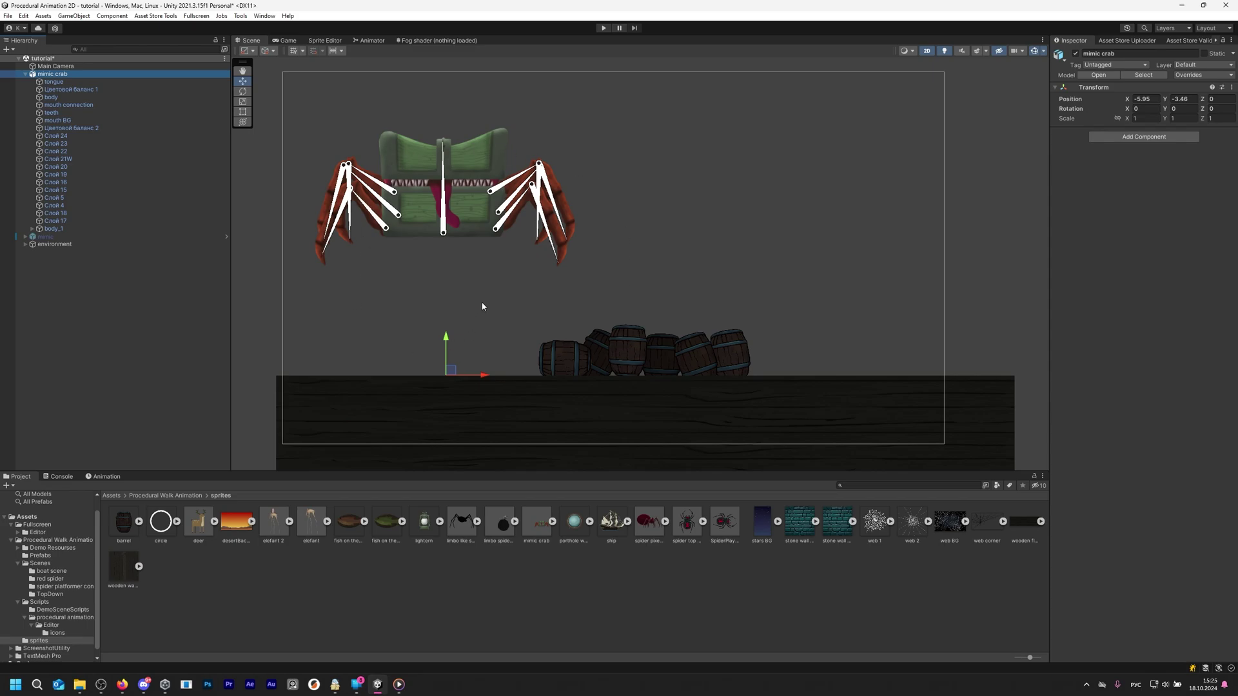
Set the body_1 bone's position to X 0, Y 0 and move the mimic crab to about X -6.46, Y -2.59
left_click(442, 220)
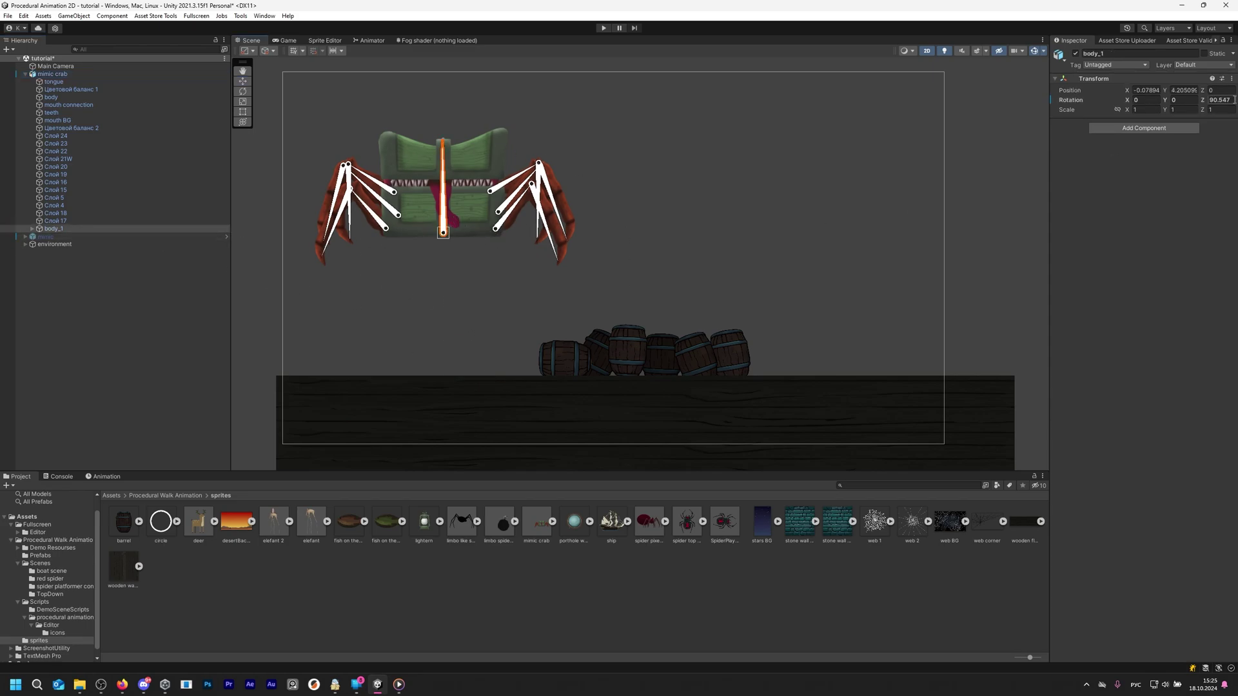
double_click(1146, 90)
type("0")
double_click(1185, 90)
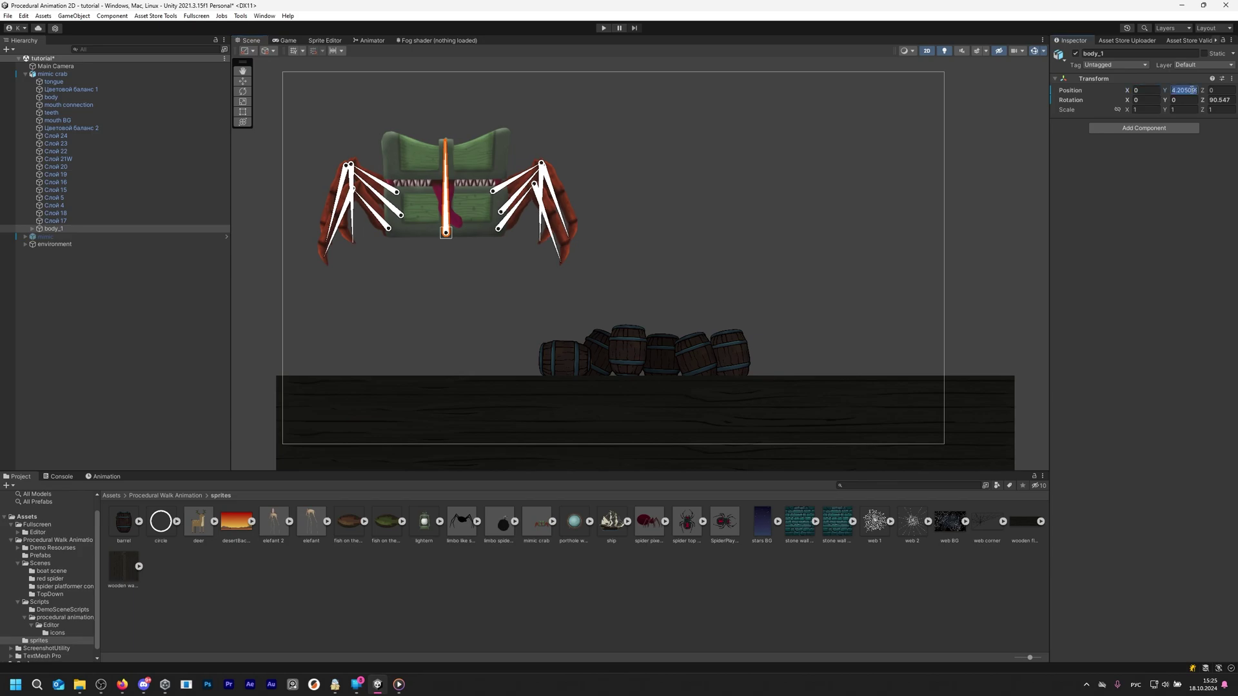
type("0")
left_click(58, 74)
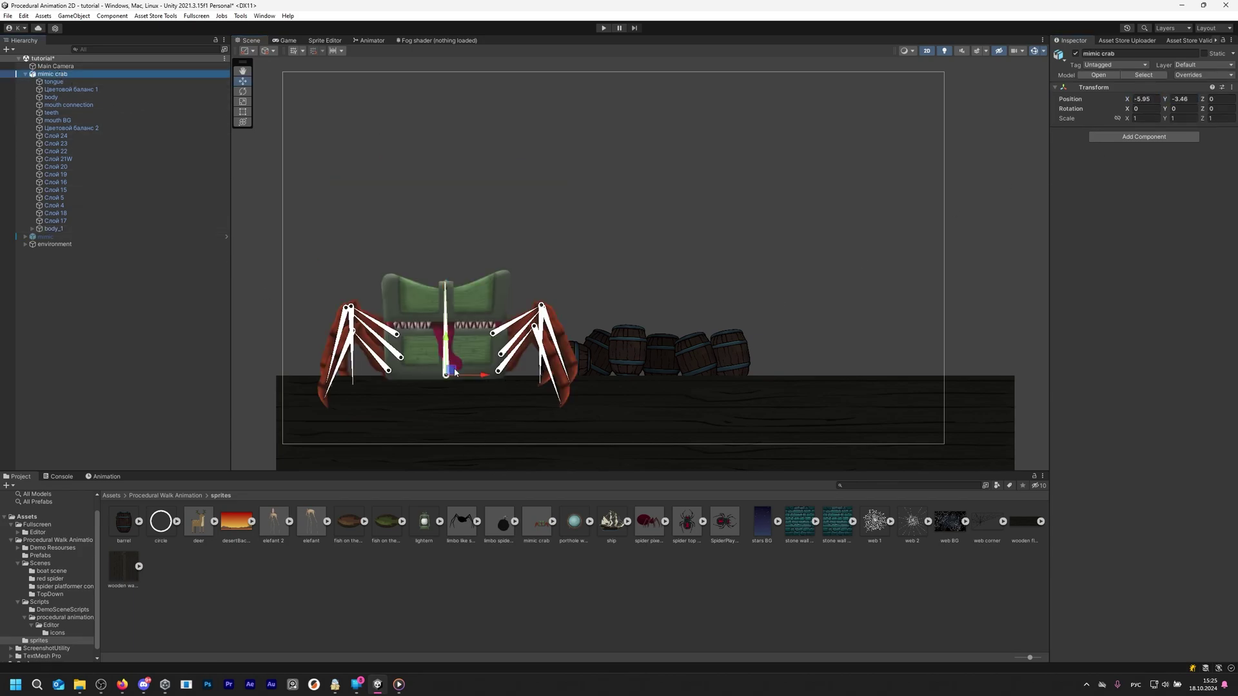
left_click_drag(454, 373, 443, 345)
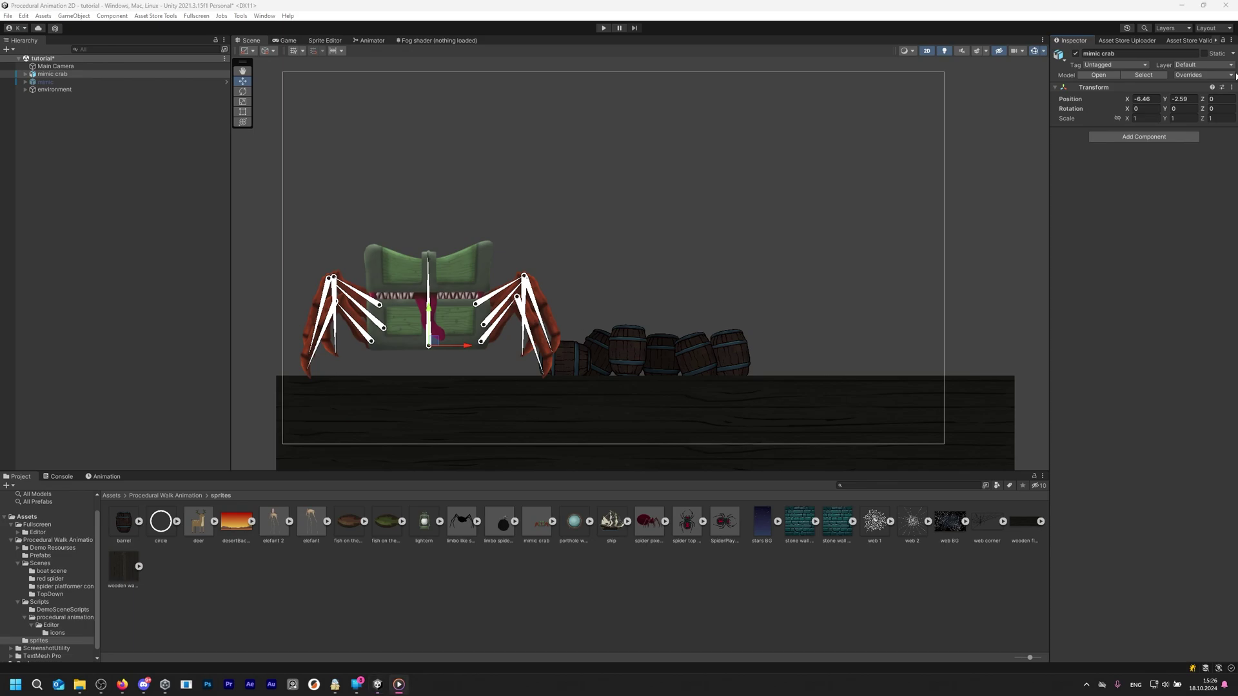
Add an IK Manager 2D component to the mimic crab, expand it and view the available solver types
left_click(1141, 136)
type("ikman")
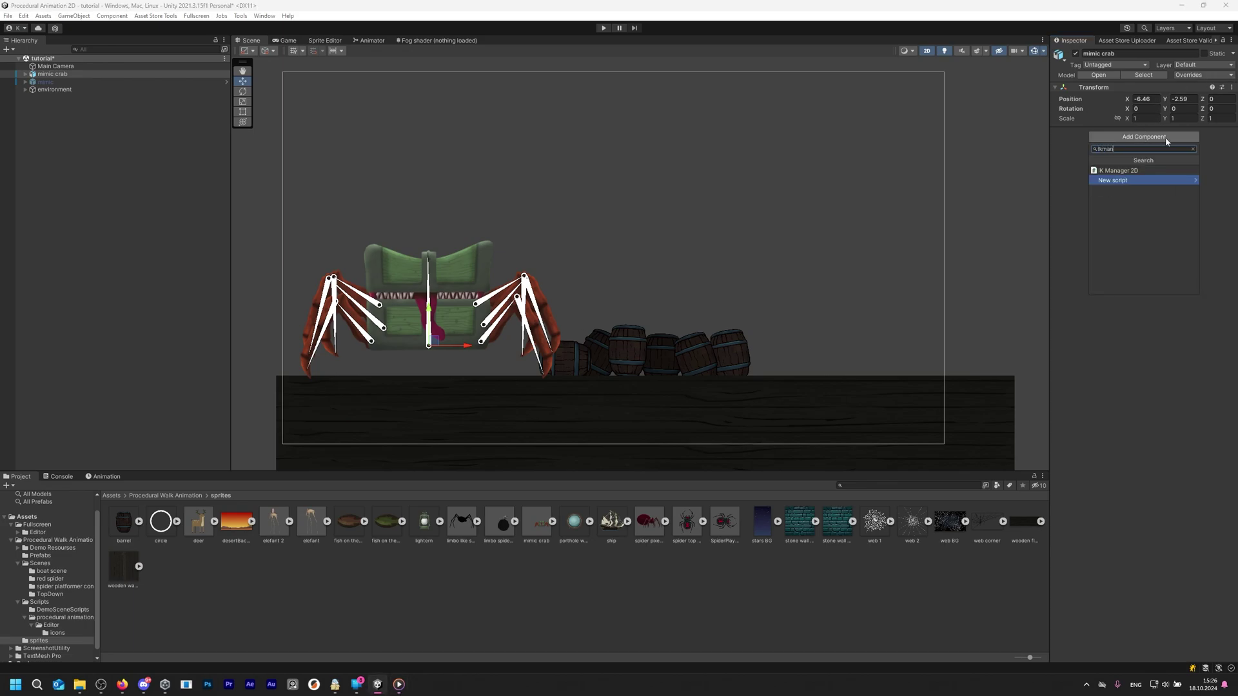
left_click(1135, 171)
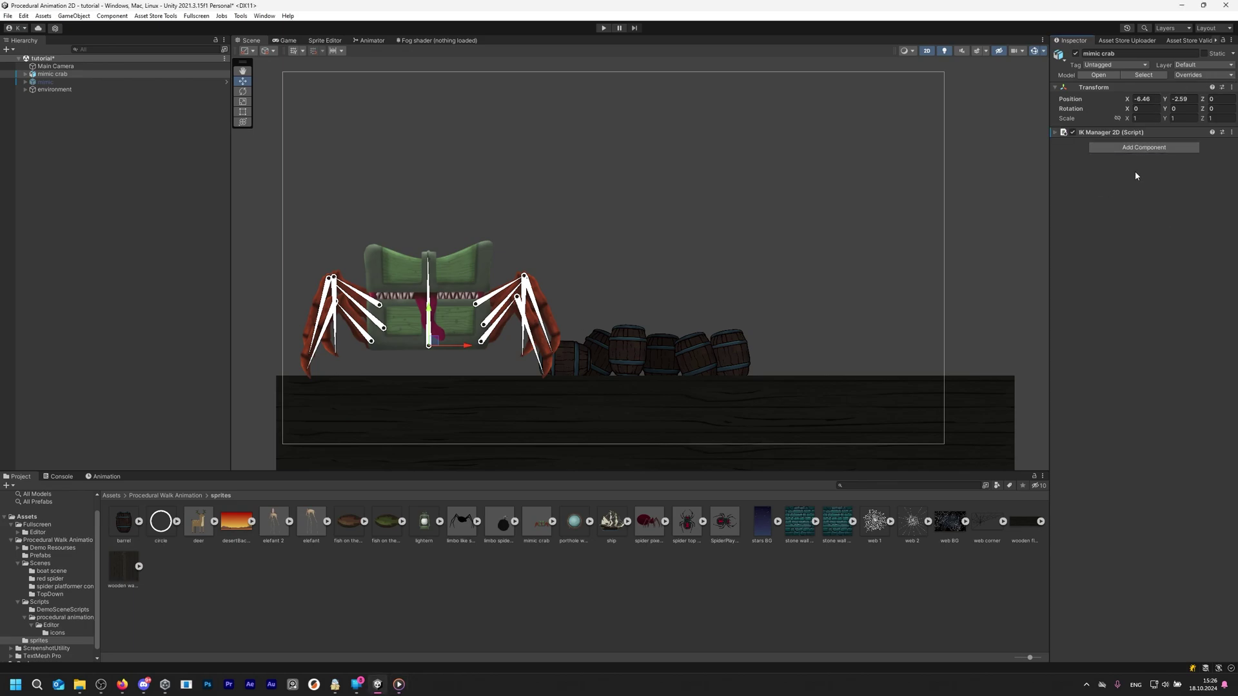
left_click(1057, 132)
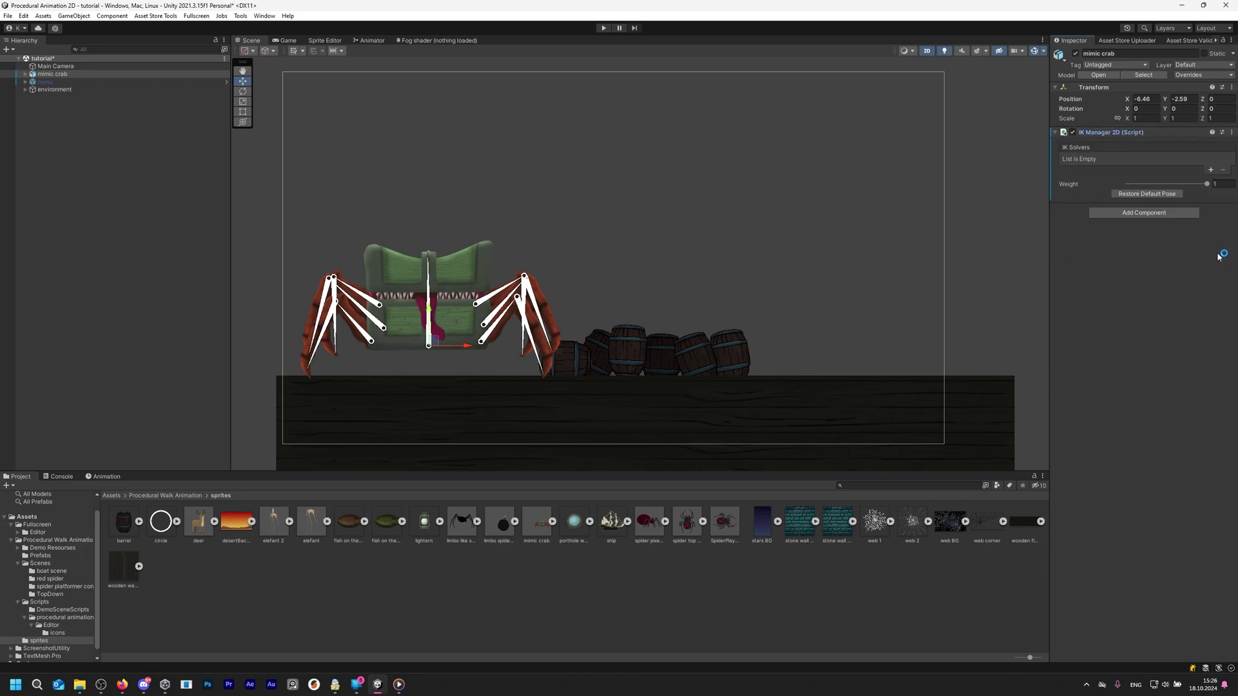
left_click(1210, 170)
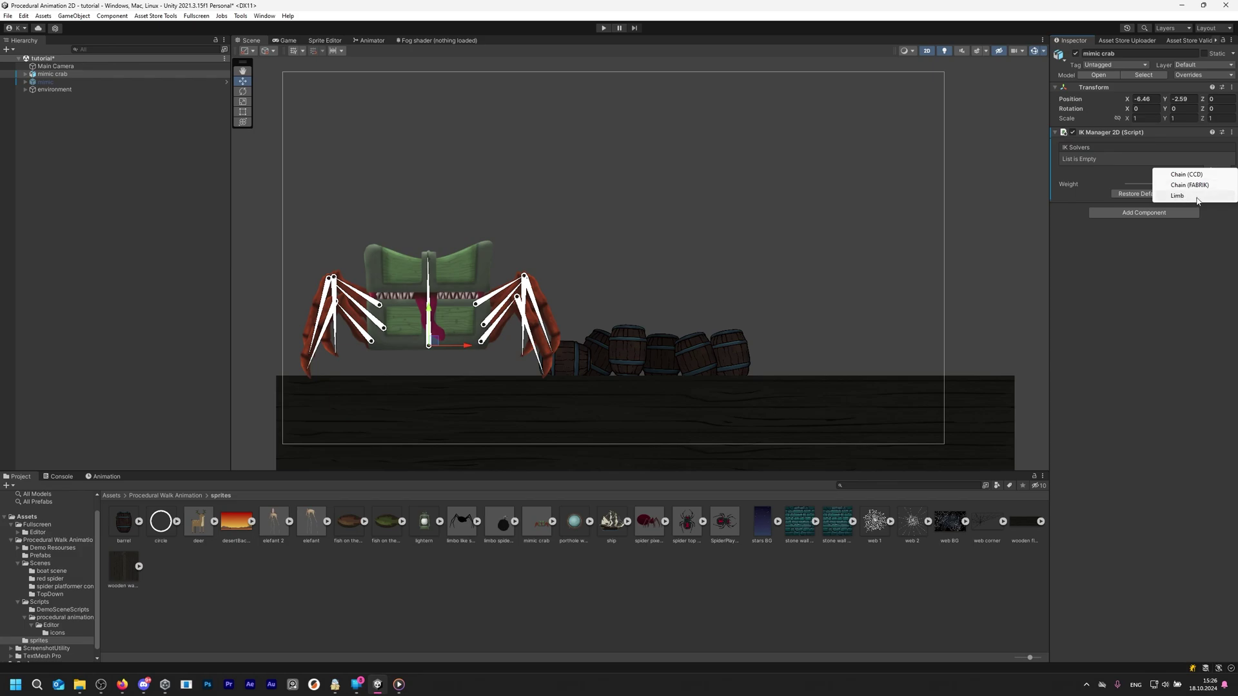
left_click(1212, 270)
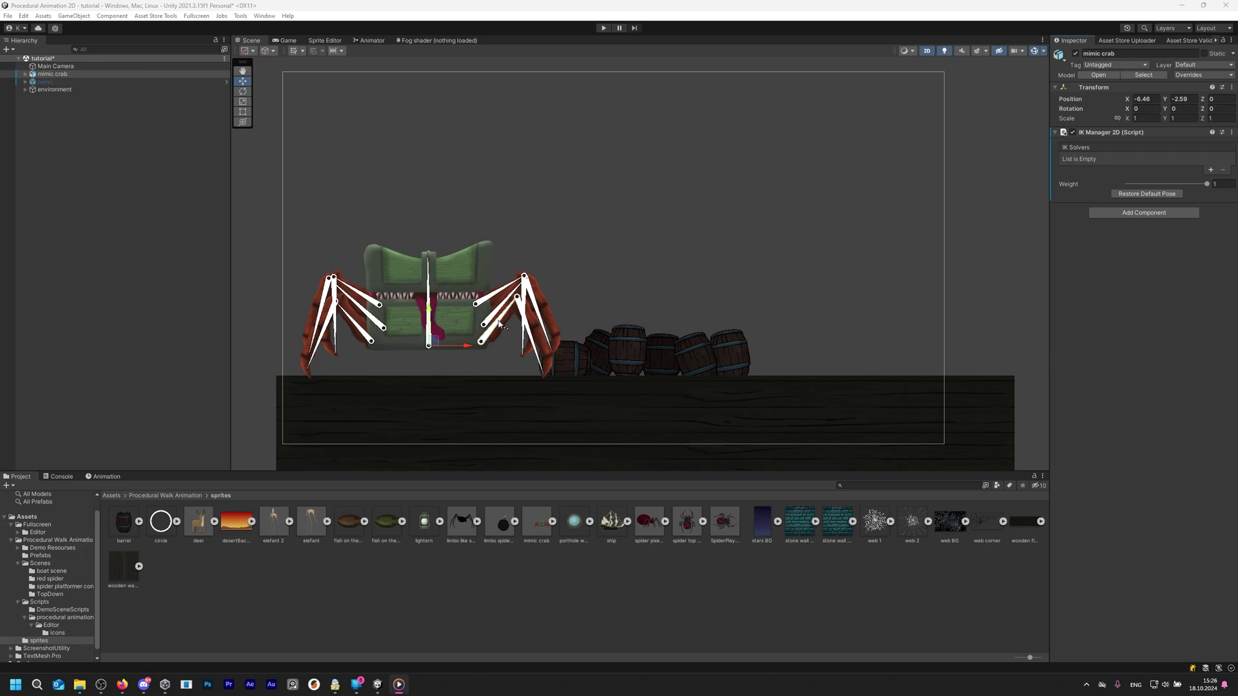
Try rotating the mimic crab's right leg bones and undo the changes
left_click_drag(498, 324, 540, 366)
key("ctrl+z")
key("ctrl+z")
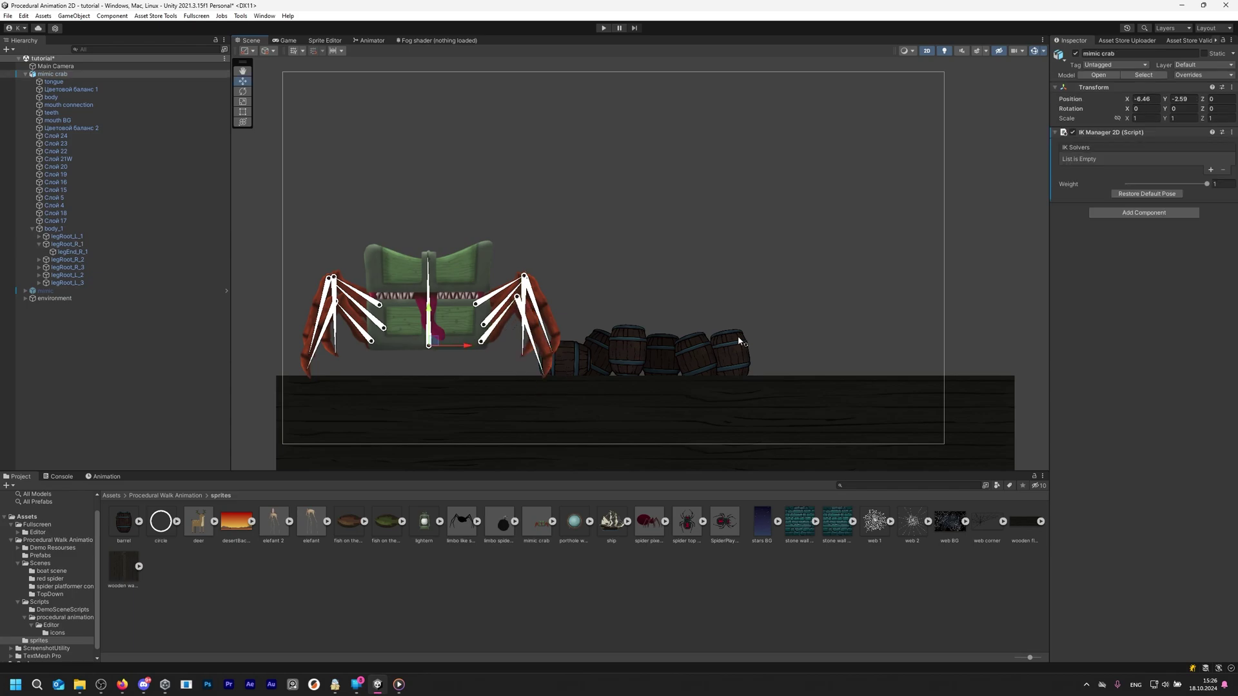
Place the limbo-like spider sprite near the barrels and try adjusting its bones
left_click_drag(460, 521, 748, 322)
middle_click_drag(796, 266, 657, 343)
scroll(656, 341, "down", 1)
left_click_drag(649, 244, 698, 289)
left_click_drag(707, 358, 722, 362)
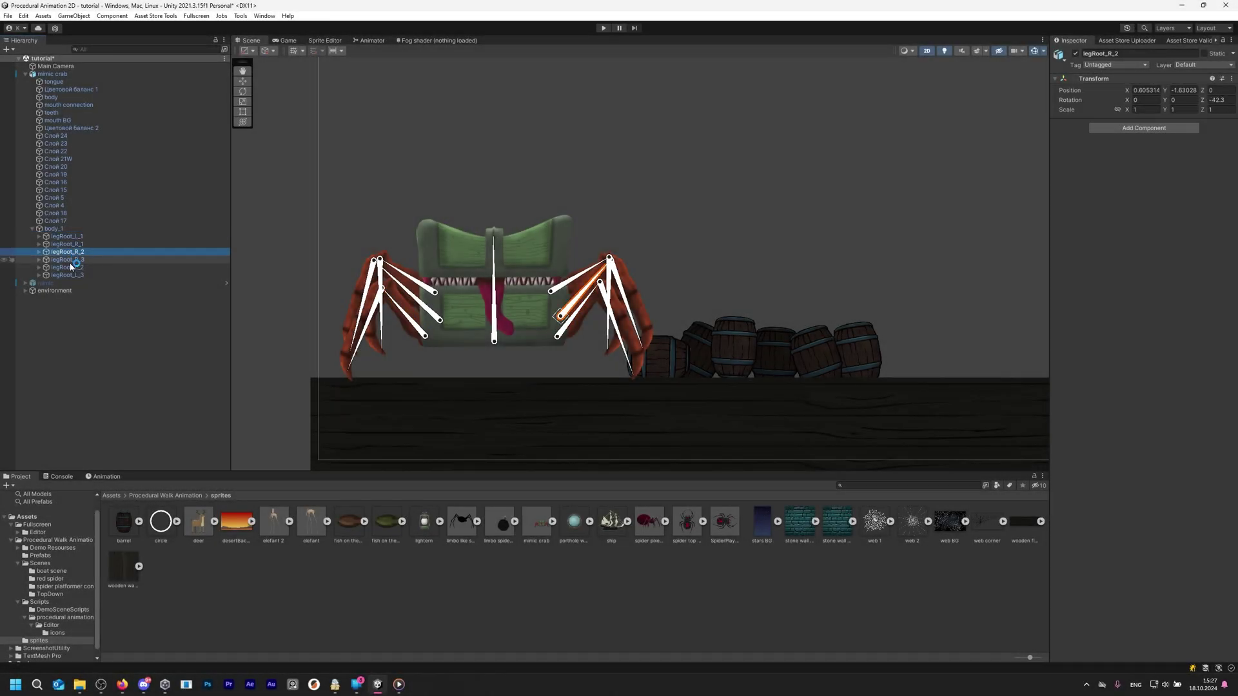
Add a Limb solver to the mimic crab's IK Manager 2D
left_click(69, 268)
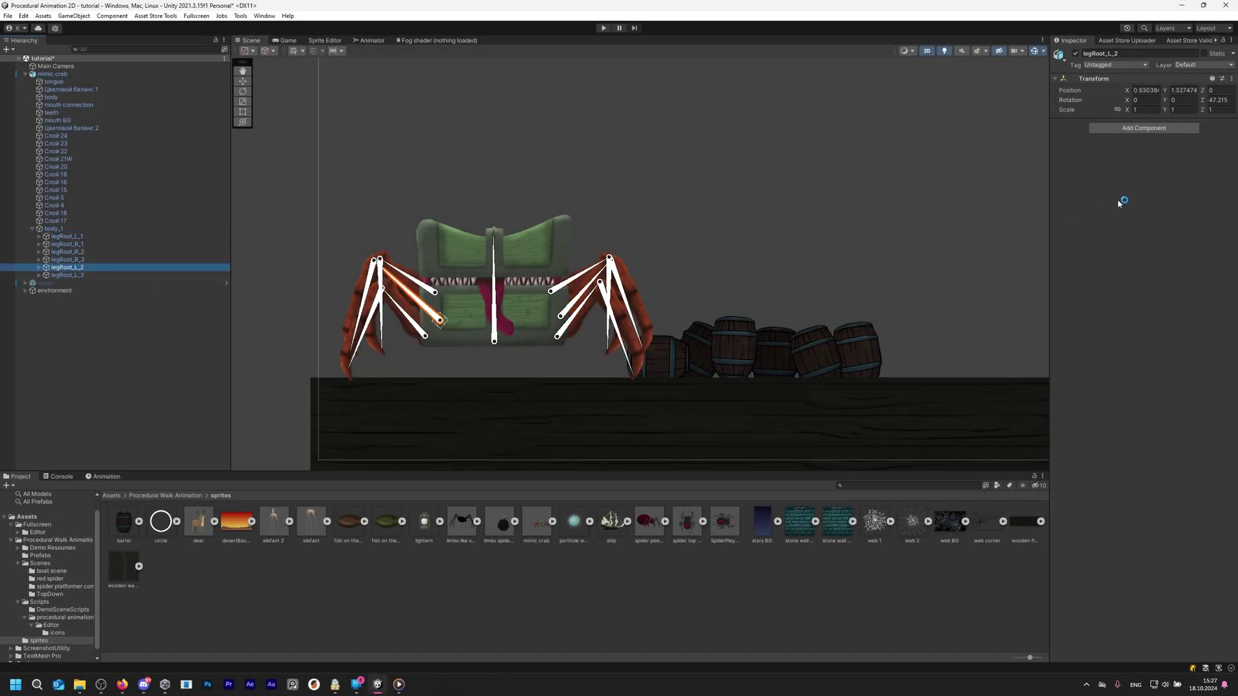
left_click(58, 75)
left_click(1168, 181)
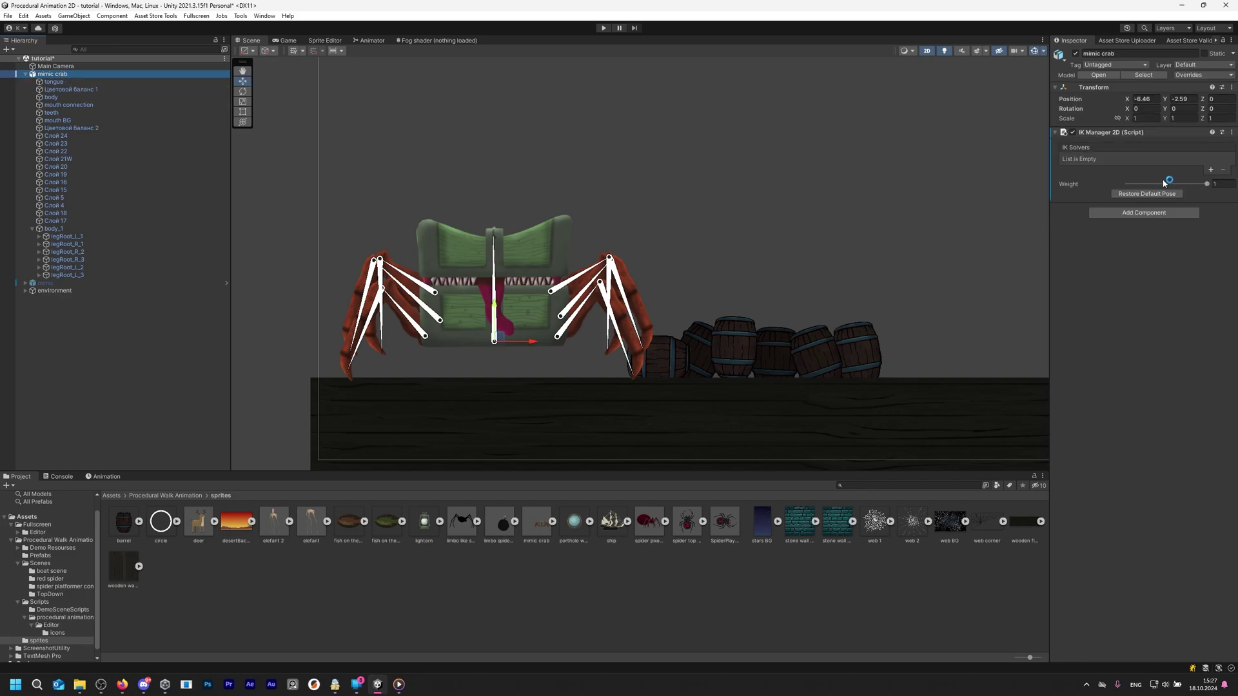
left_click(1212, 170)
left_click(1191, 193)
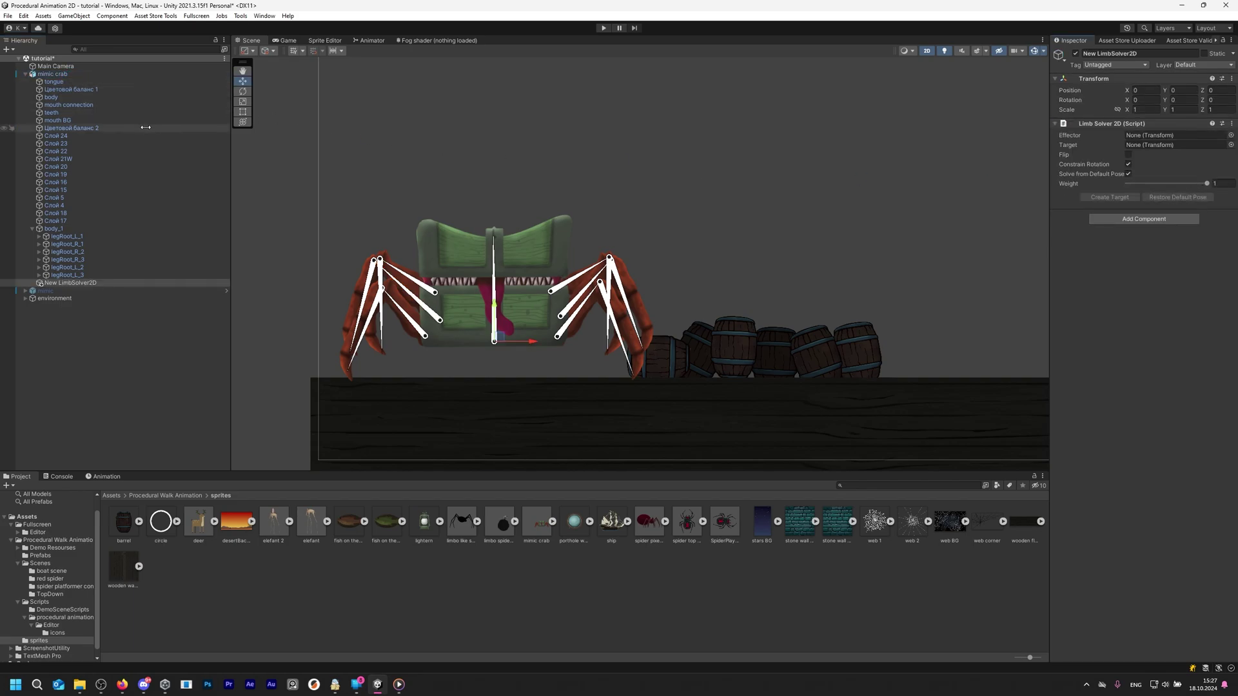
Add five more Limb solvers to the mimic crab's IK Manager 2D, making one for each of the six legs
key("ctrl+d")
key("ctrl+d")
key("ctrl+d")
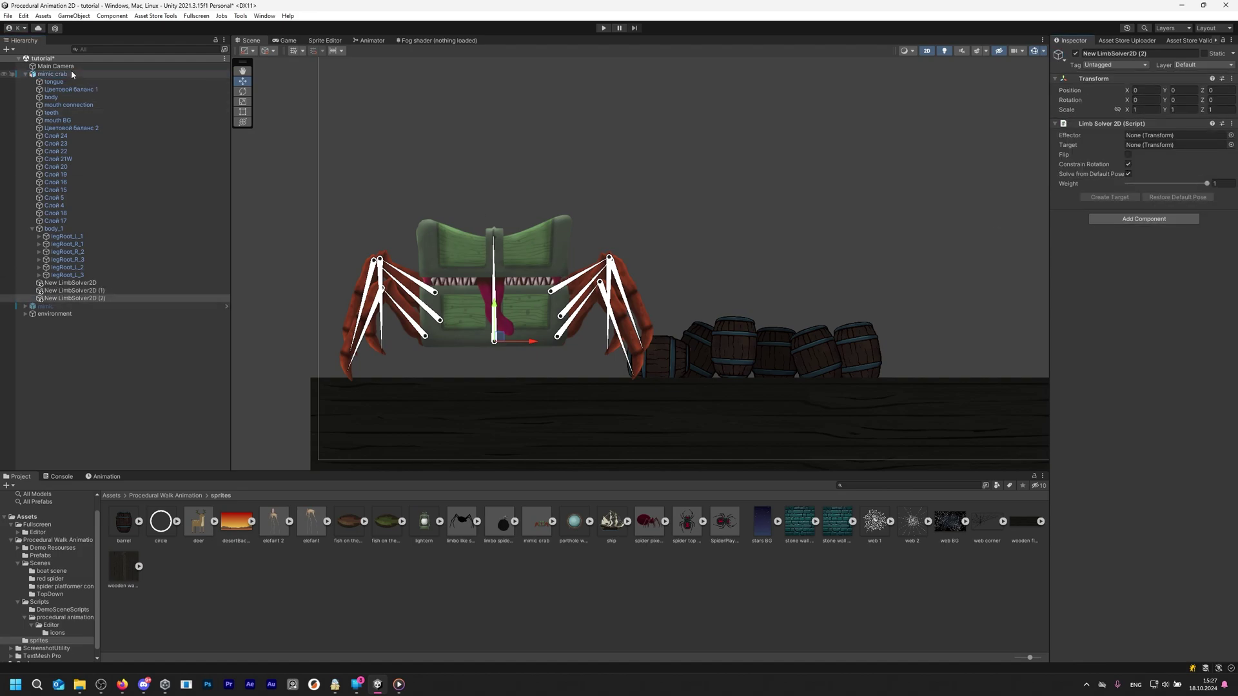
left_click(52, 74)
left_click(1211, 210)
left_click(1193, 239)
left_click(52, 74)
left_click(1210, 222)
left_click(1198, 251)
left_click(52, 74)
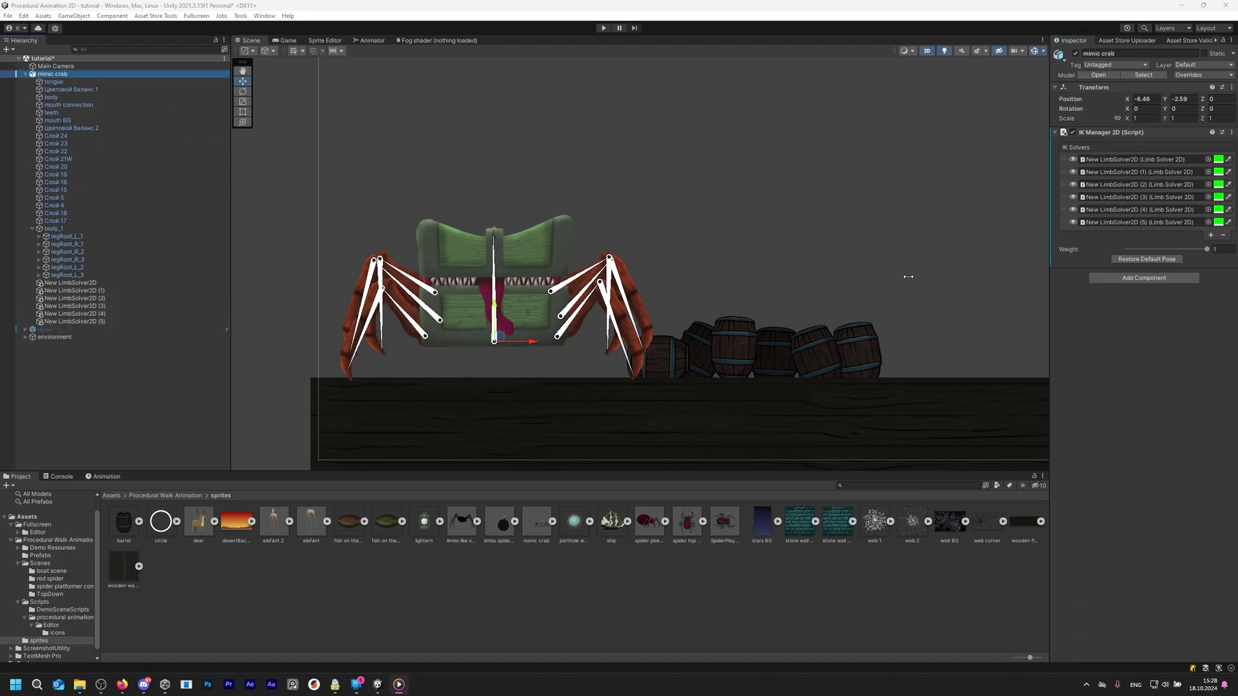
Create an empty child object named effector under the legEnd_L_1 bone
left_click(419, 328)
scroll(413, 329, "up", 4)
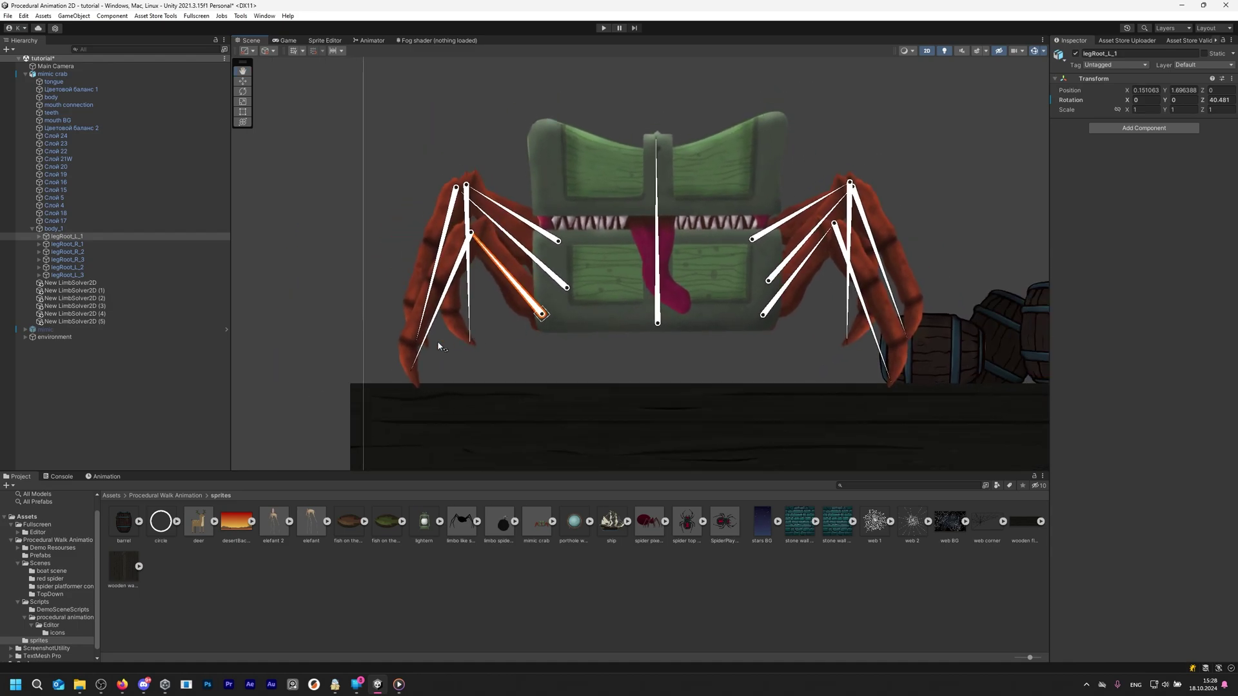
left_click(430, 335)
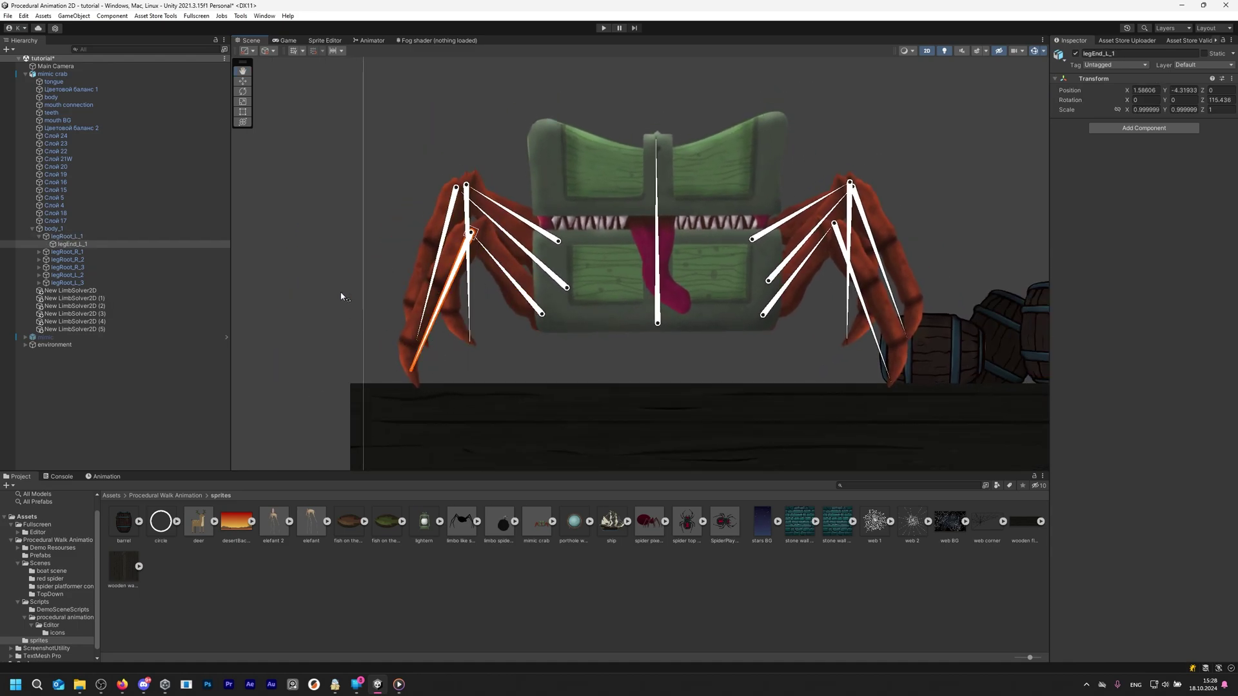
right_click(72, 245)
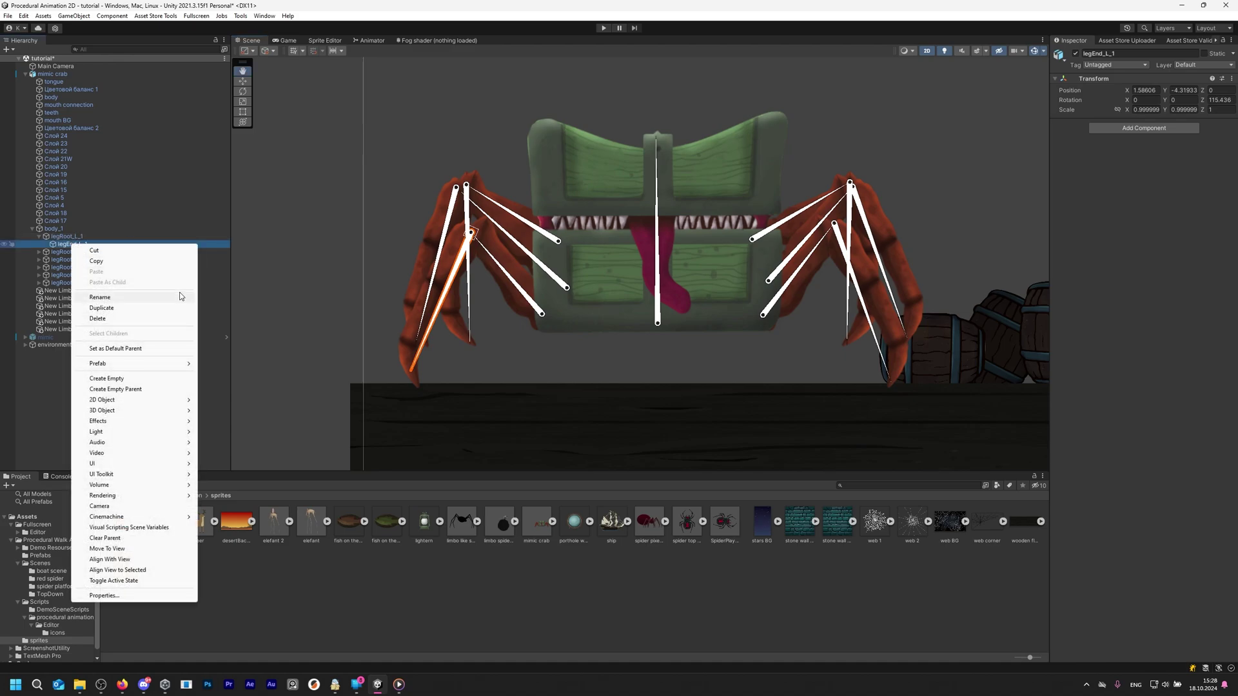
left_click(106, 379)
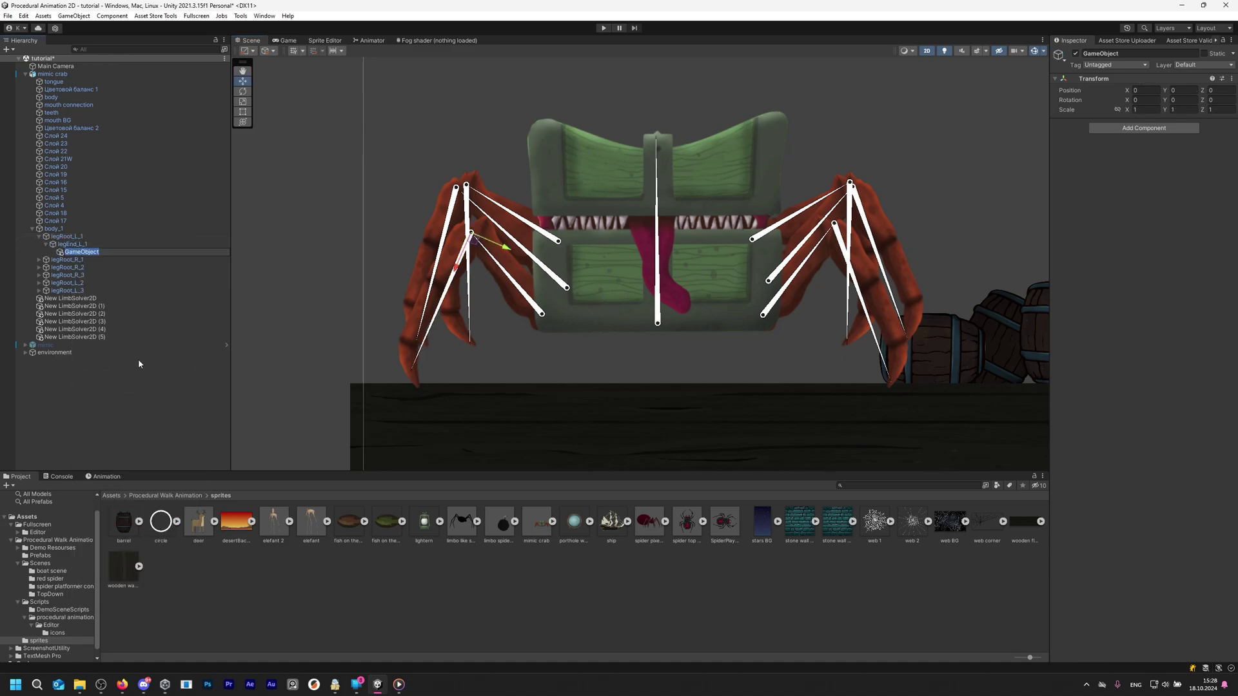
type("effector")
key("Return")
Move the legEnd_L_1 effector to the tip of its leg, at about X 2.404, Y 0.203
scroll(490, 166, "up", 5)
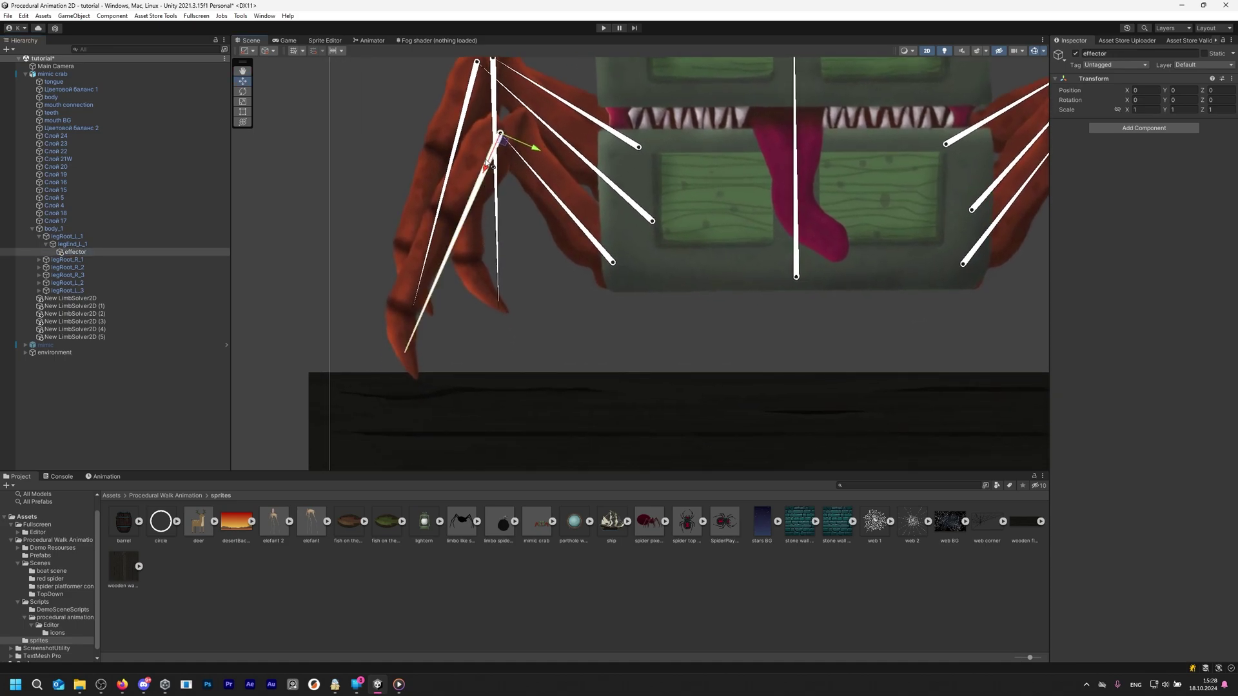
left_click_drag(490, 166, 420, 389)
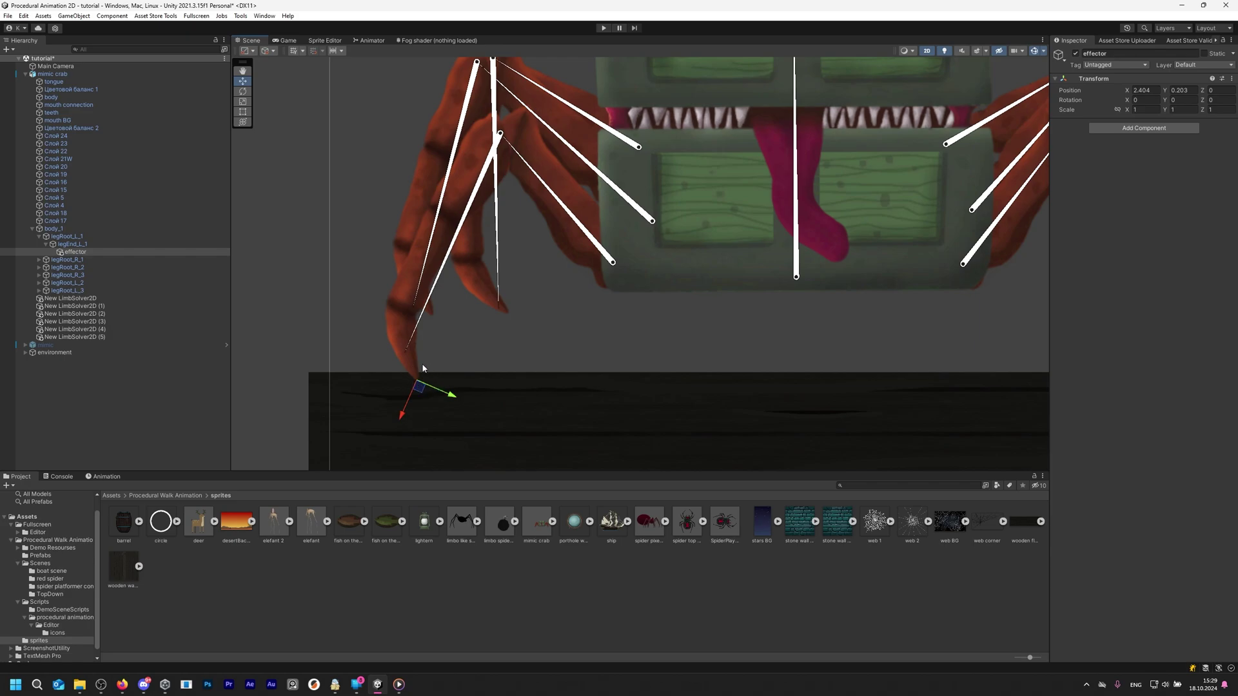
scroll(423, 368, "down", 6)
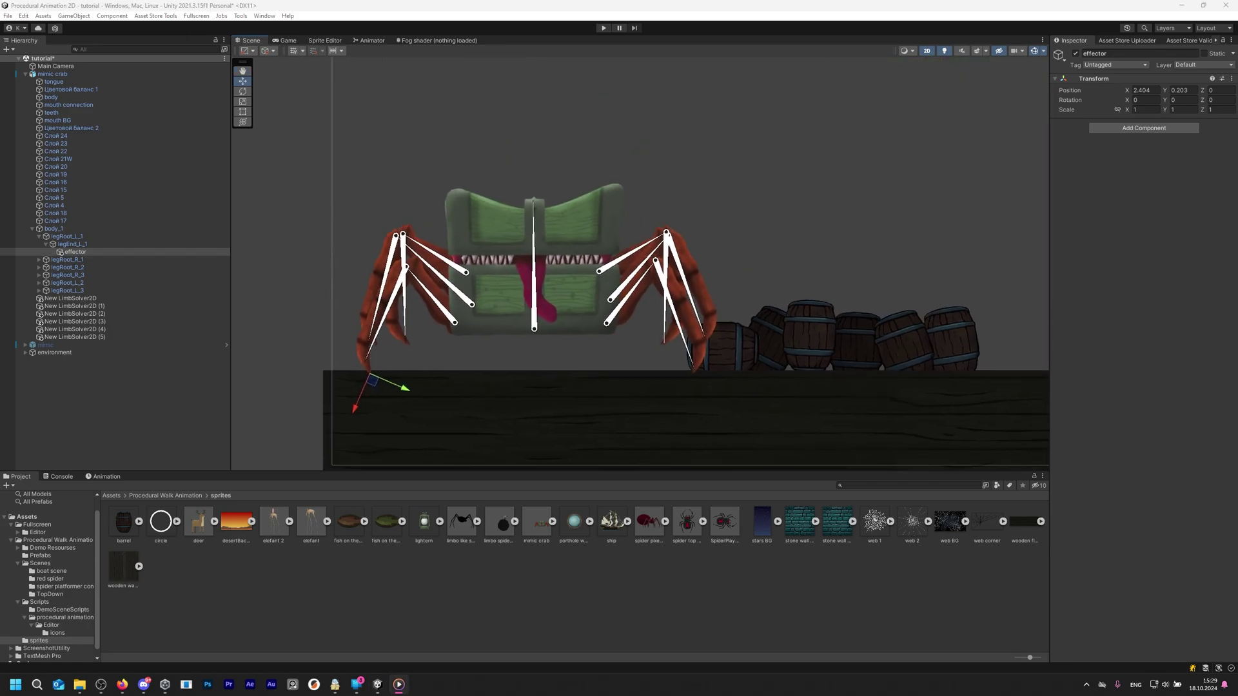
Create an empty child object named effector under the legEnd_L_2 bone
scroll(413, 303, "up", 2)
left_click(414, 304)
scroll(413, 301, "up", 4)
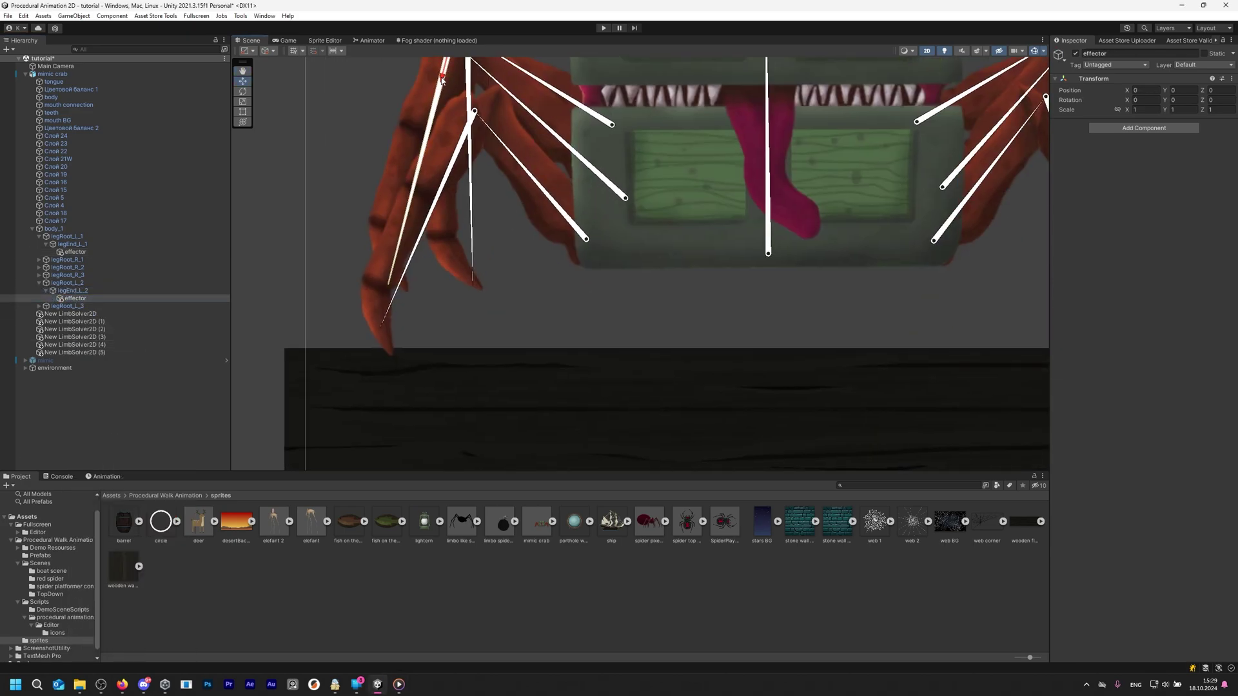
Create an empty child object named effector under the legEnd_L_3 bone and move it to the tip of its leg
scroll(412, 300, "down", 4)
middle_click_drag(568, 278, 470, 316)
left_click(368, 287)
right_click(79, 314)
left_click(113, 498)
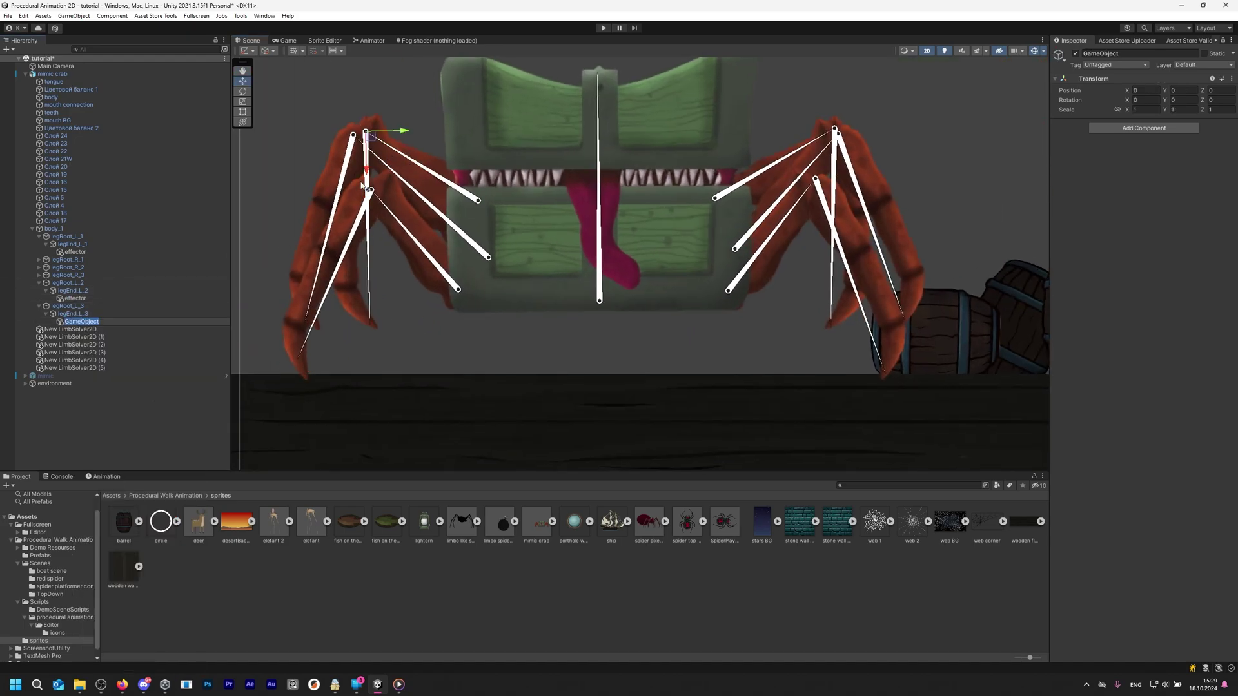
left_click_drag(369, 137, 382, 335)
Create an empty child object named effector under the legEnd_R_3 bone and move it to the tip of its leg
middle_click_drag(818, 283, 519, 287)
left_click(533, 271)
right_click(58, 282)
left_click(92, 466)
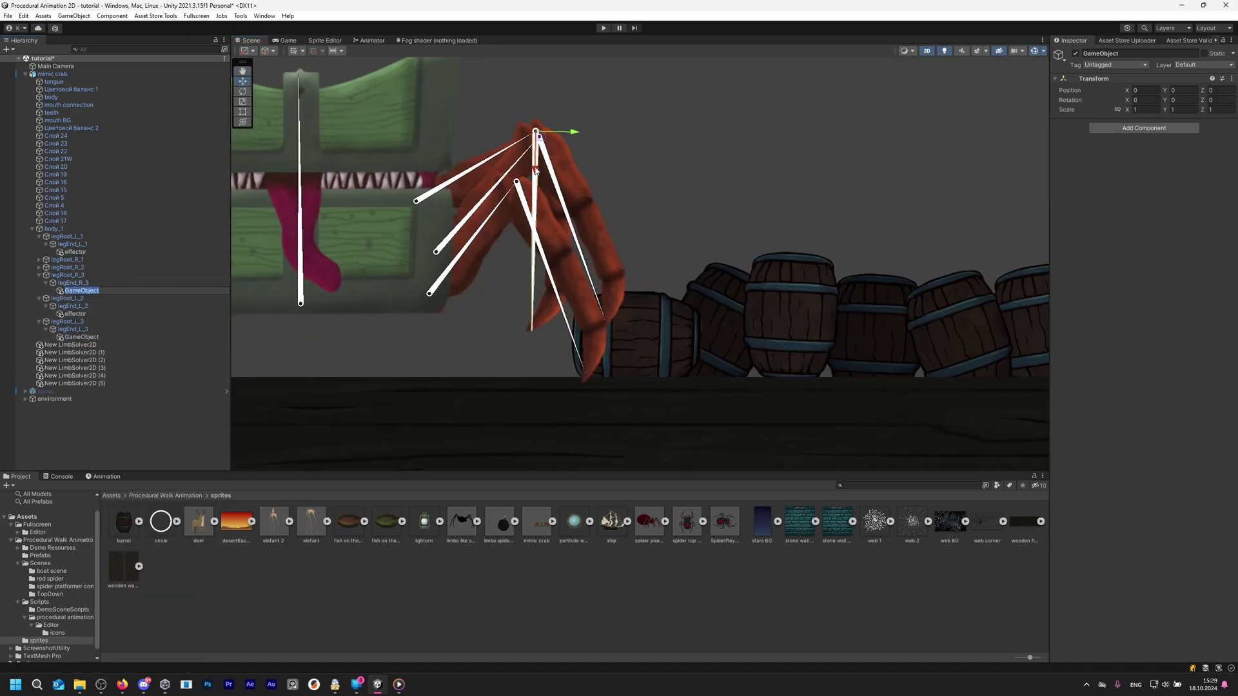
type("effector")
left_click_drag(542, 138, 536, 342)
Create an empty child object named effector under the legEnd_R_2 bone and place it at its leg's tip
left_click(39, 267)
right_click(71, 275)
left_click(84, 411)
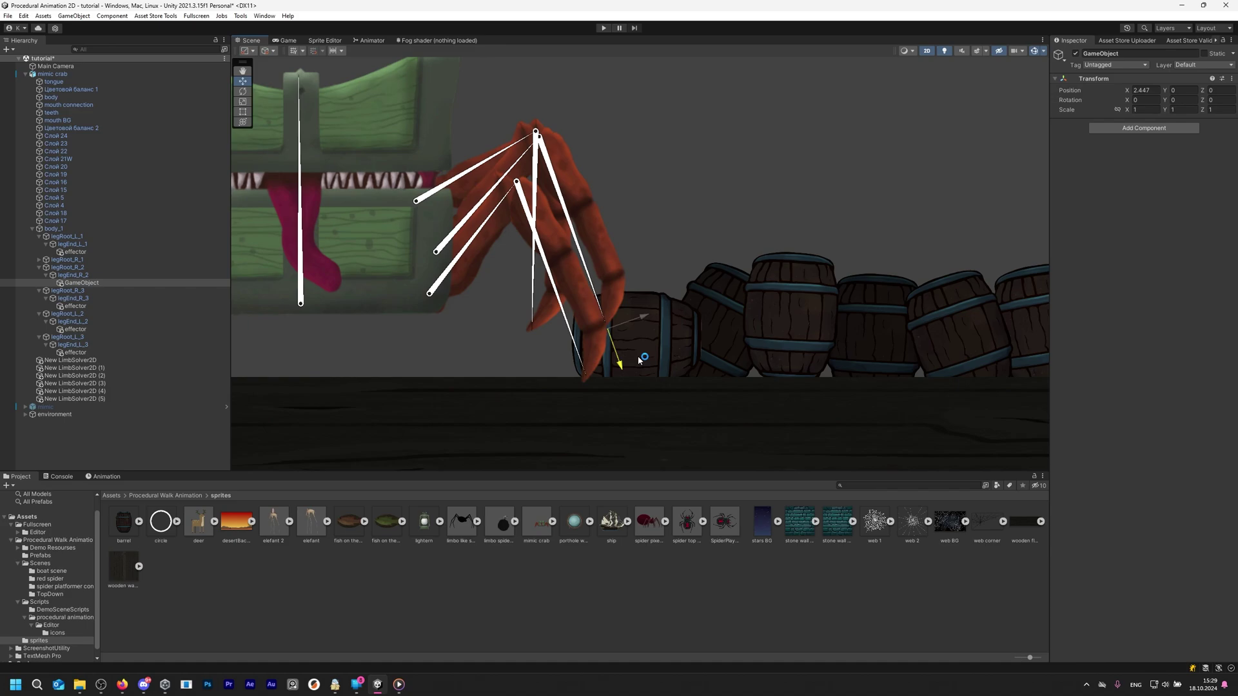
type("effector")
key("Return")
Add an effector child object under legEnd_R_1 and move it to the leg's tip, at about X 2.551, Y -0.073
left_click(39, 260)
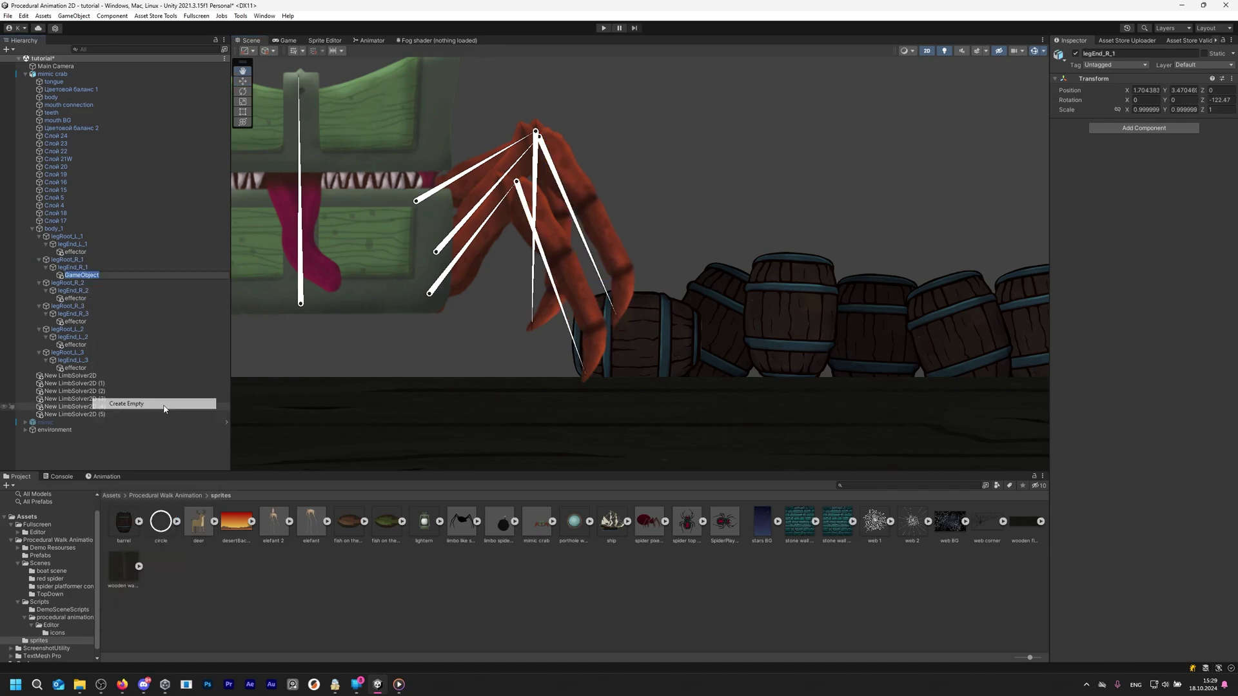
left_click(75, 275)
left_click_drag(524, 185, 589, 381)
Assign the legEnd_L_1 effector to New LimbSolver2D and create its IK target
scroll(584, 380, "down", 7)
middle_click_drag(371, 339, 524, 348)
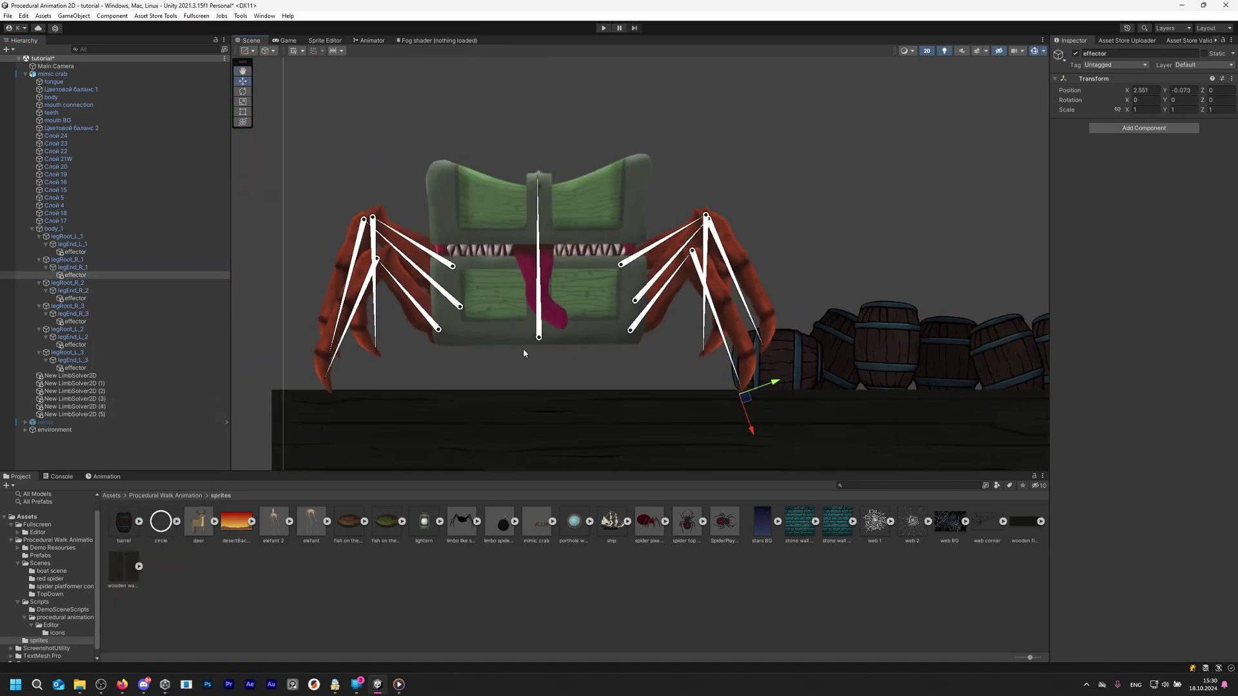
left_click(87, 378)
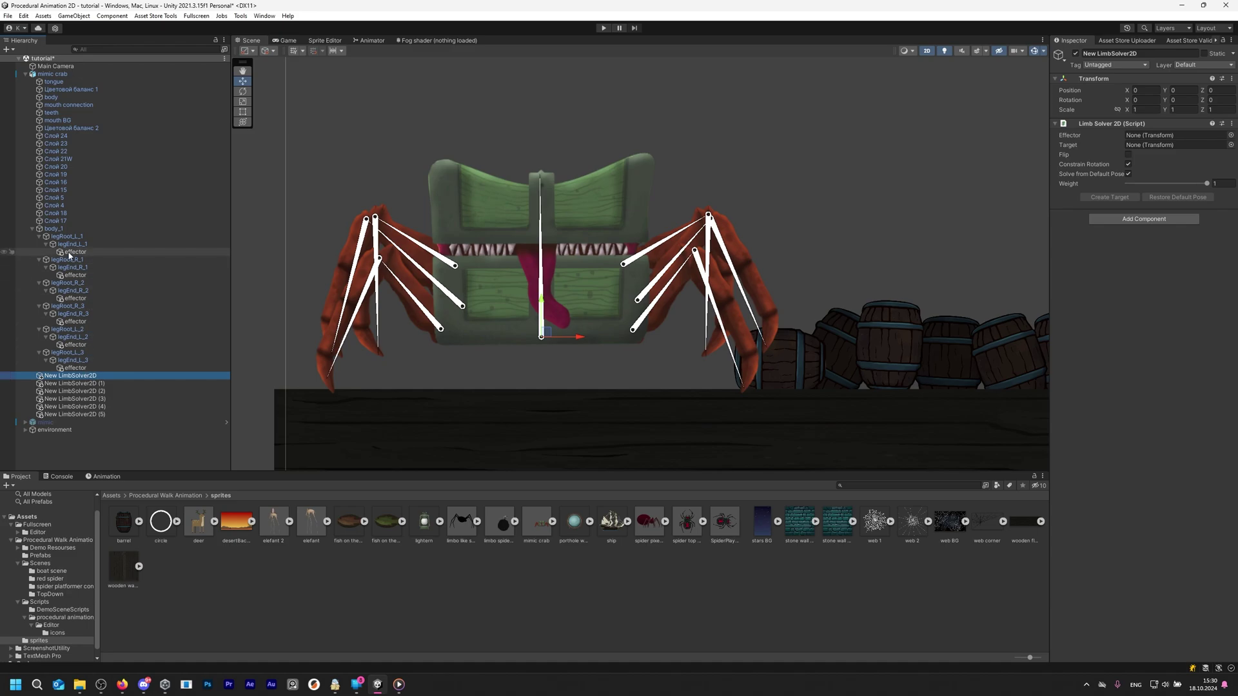
left_click_drag(73, 252, 1150, 139)
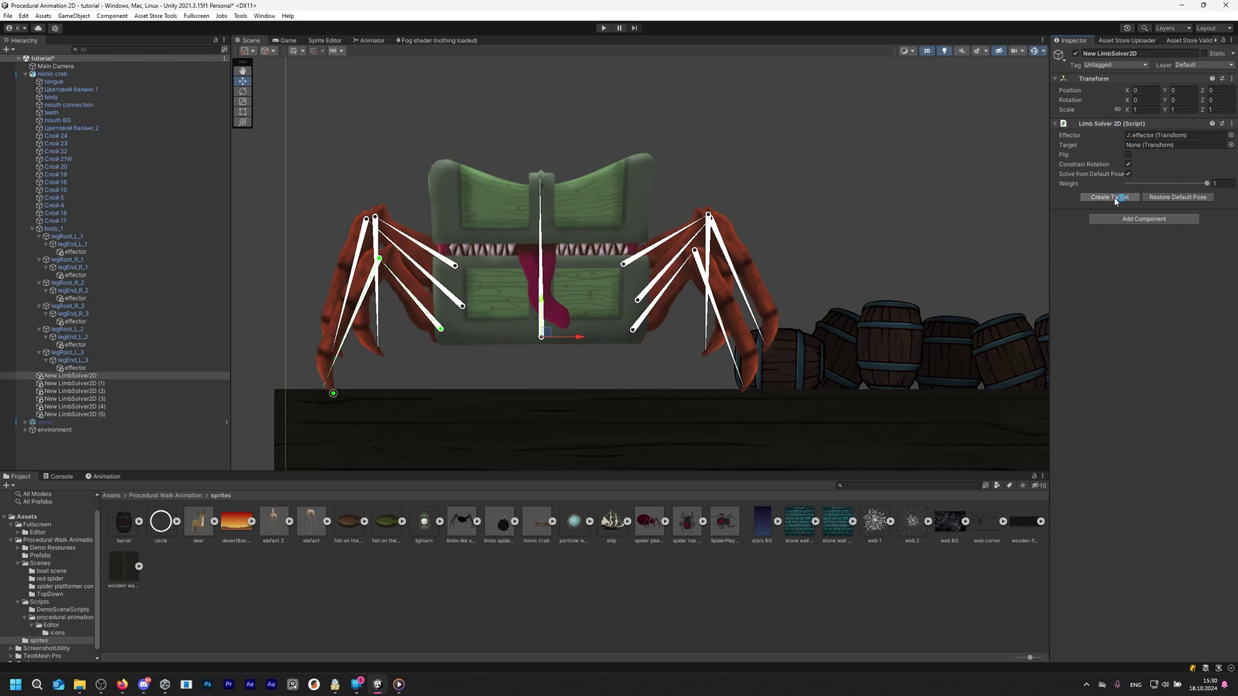
left_click(1117, 198)
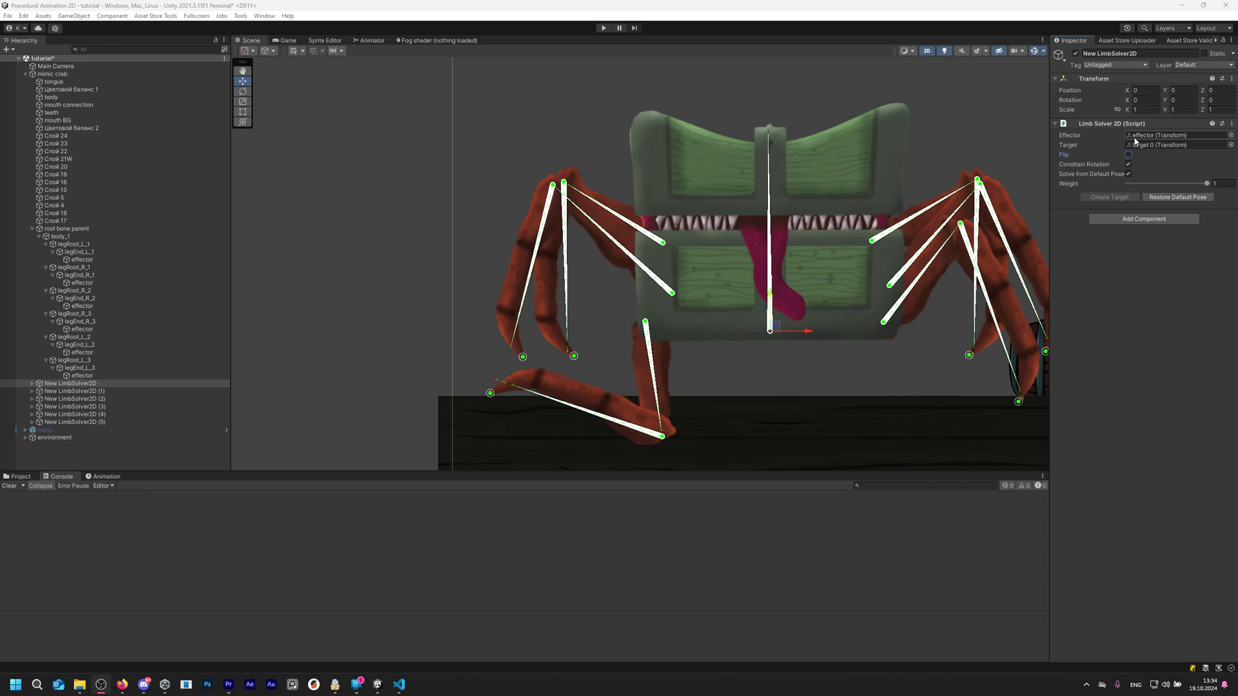
Enable Flip on New LimbSolver2D and move its IK target around to test the bending of the leg
left_click(1128, 155)
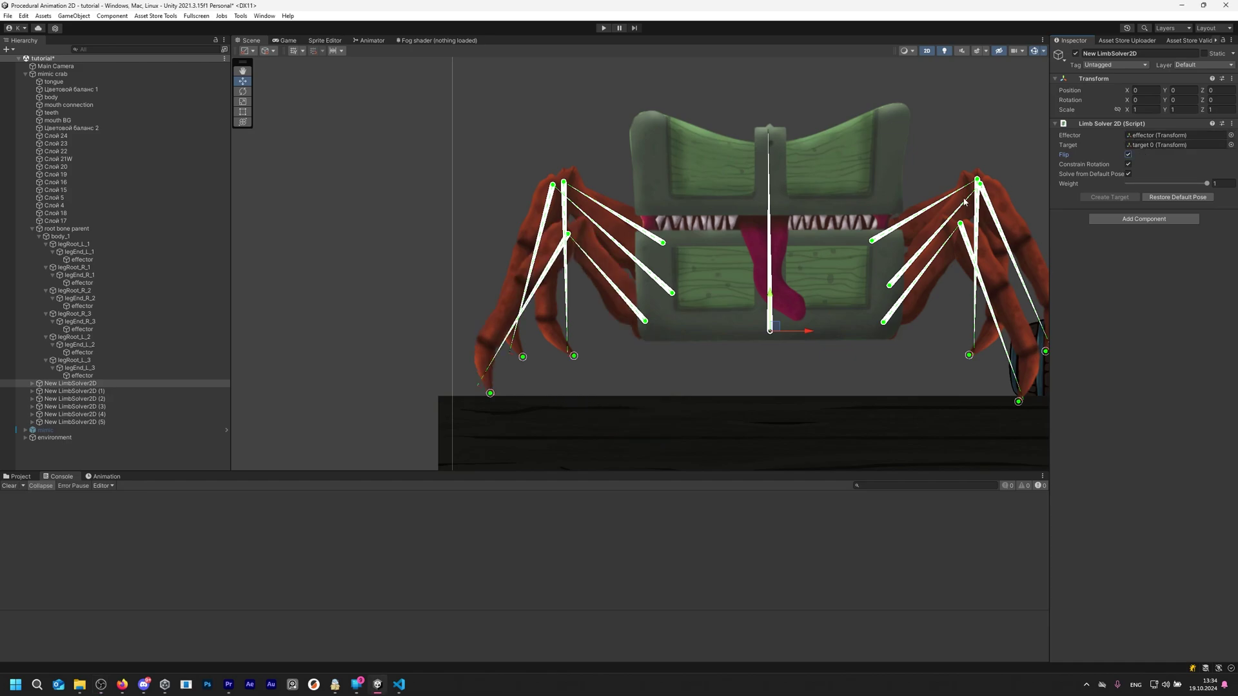
mouse_move(490, 393)
left_mouse_down()
mouse_move(471, 361)
mouse_move(492, 405)
mouse_move(464, 395)
mouse_move(497, 406)
mouse_move(479, 371)
mouse_move(472, 394)
left_mouse_up()
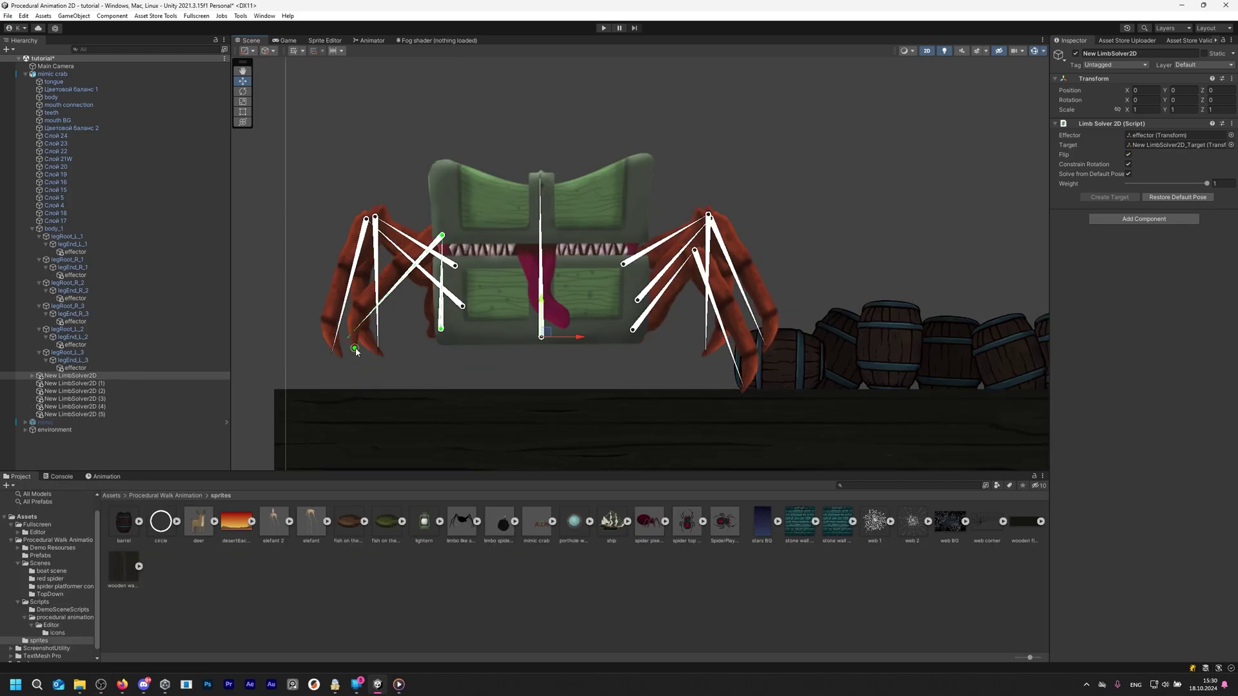
mouse_move(340, 397)
left_mouse_down()
mouse_move(288, 387)
mouse_move(341, 381)
mouse_move(344, 353)
mouse_move(301, 396)
mouse_move(317, 366)
mouse_move(331, 400)
left_mouse_up()
Assign the legEnd_R_1, legEnd_R_2 and legEnd_R_3 effectors to New LimbSolver2D (1), (2) and (3) respectively, creating a target for each
scroll(361, 407, "up", 4)
left_click(75, 383)
left_click_drag(76, 275, 1155, 136)
left_click(1110, 197)
left_click(73, 392)
left_click_drag(76, 298, 1153, 137)
left_click(1109, 197)
left_click(75, 399)
left_click_drag(75, 321, 1151, 136)
left_click(1101, 199)
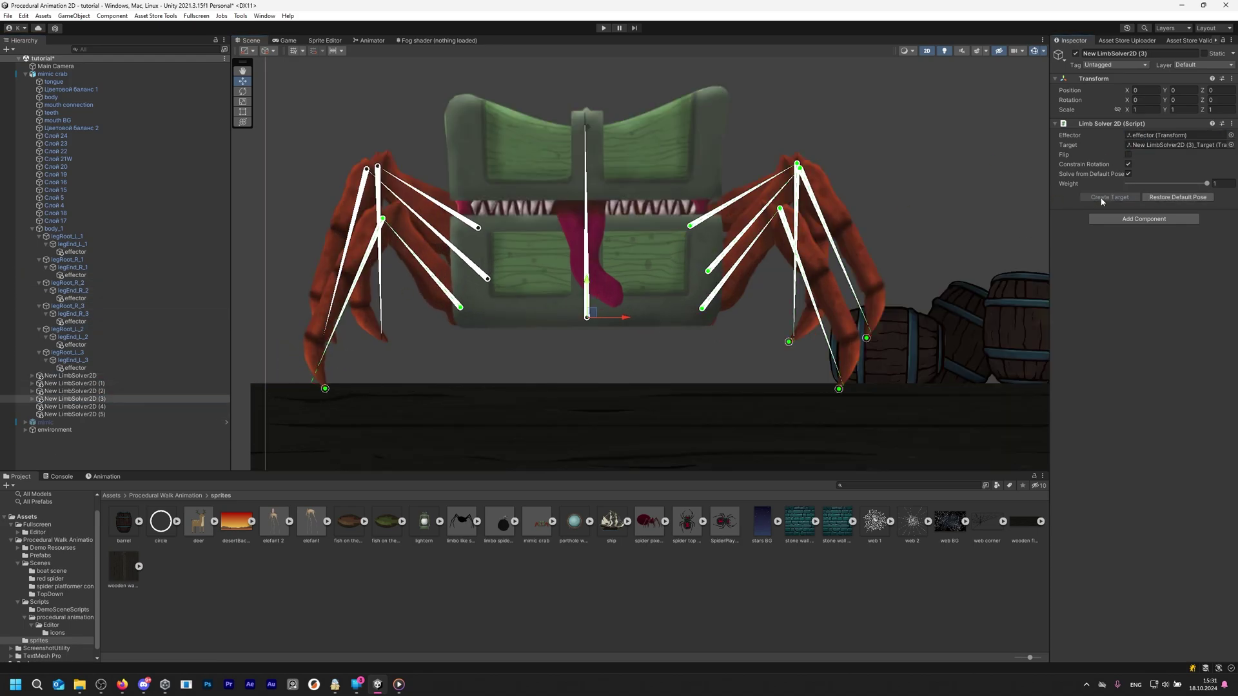
Assign the legEnd_L_2 effector to New LimbSolver2D (4), create its target and enable Flip
left_click(74, 407)
left_click_drag(75, 345, 1132, 137)
left_click(1109, 197)
left_click(1128, 154)
Assign the legEnd_L_3 effector to New LimbSolver2D (5) and test the leg by moving its IK handle
left_click(75, 414)
left_click_drag(75, 368, 1151, 136)
scroll(376, 354, "down", 8)
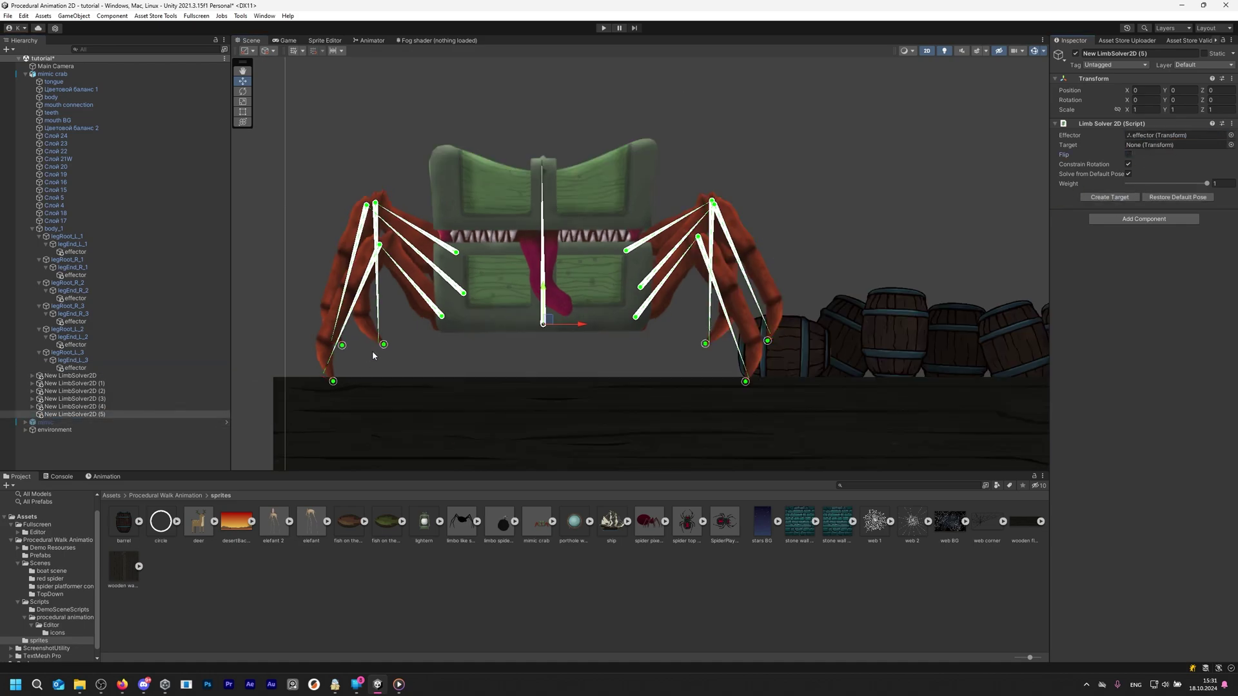
left_click_drag(384, 343, 354, 363)
scroll(370, 371, "up", 2)
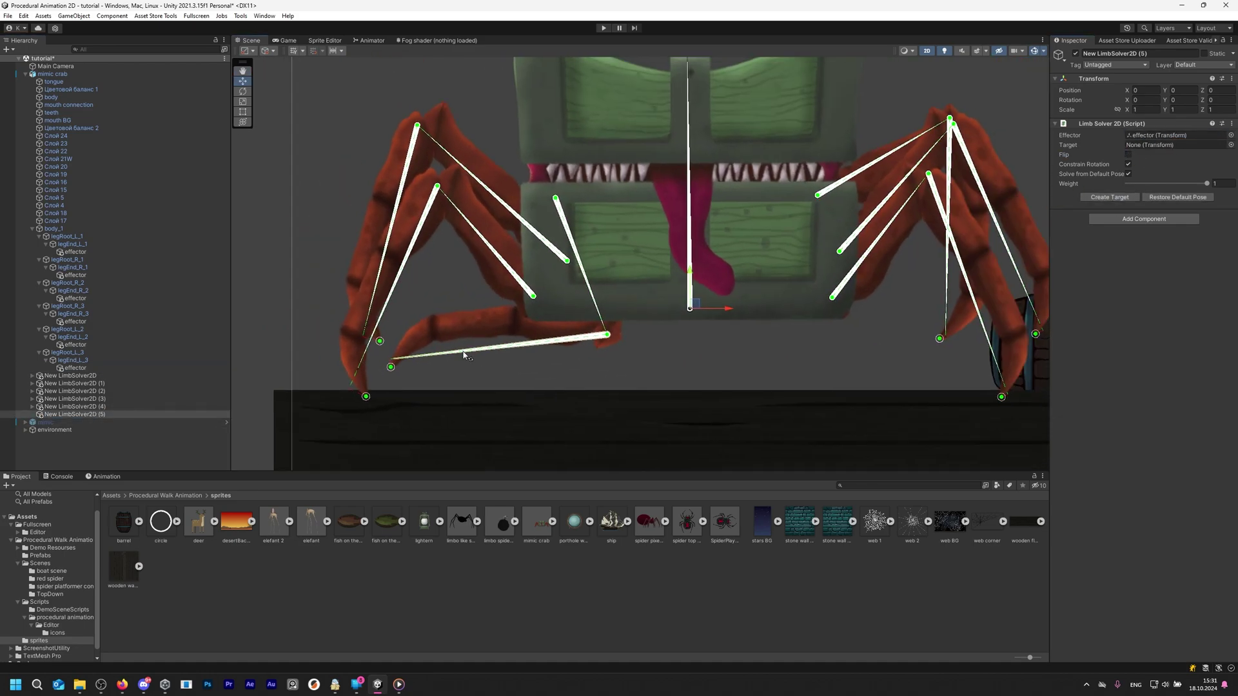
scroll(384, 378, "down", 2)
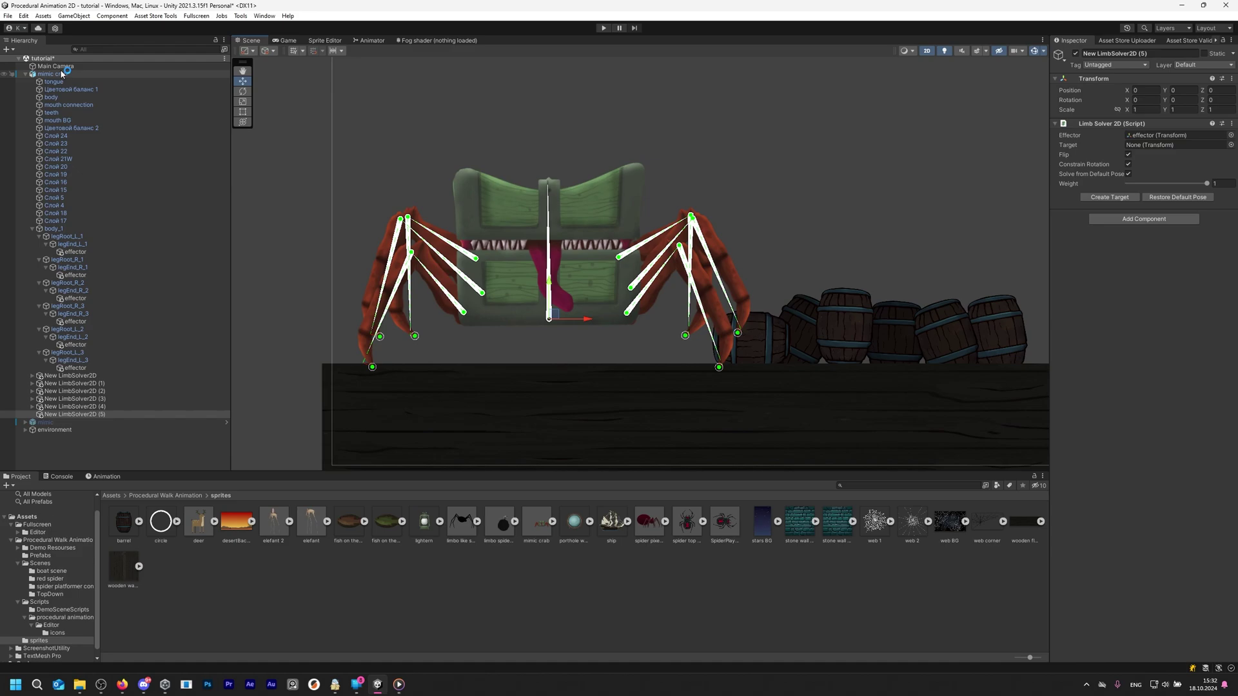
Add a Procedural Animation component to the mimic crab, with its IK Manager 2D section collapsed
left_click(62, 72)
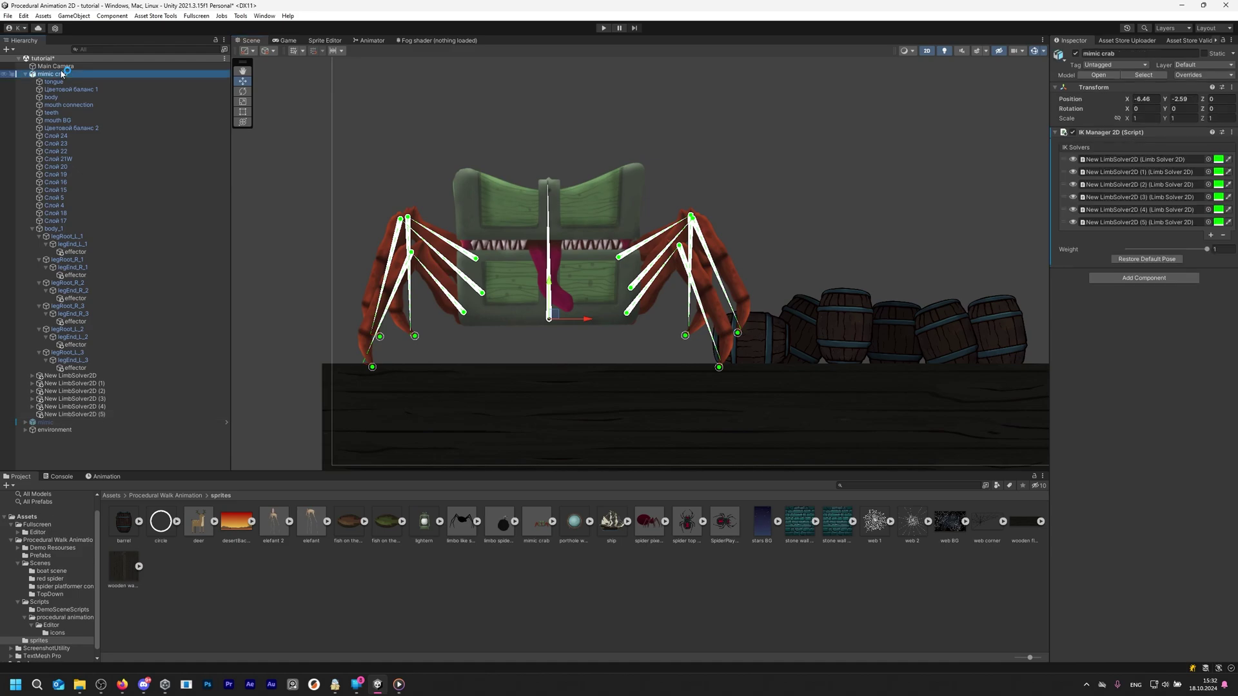
left_click(1129, 133)
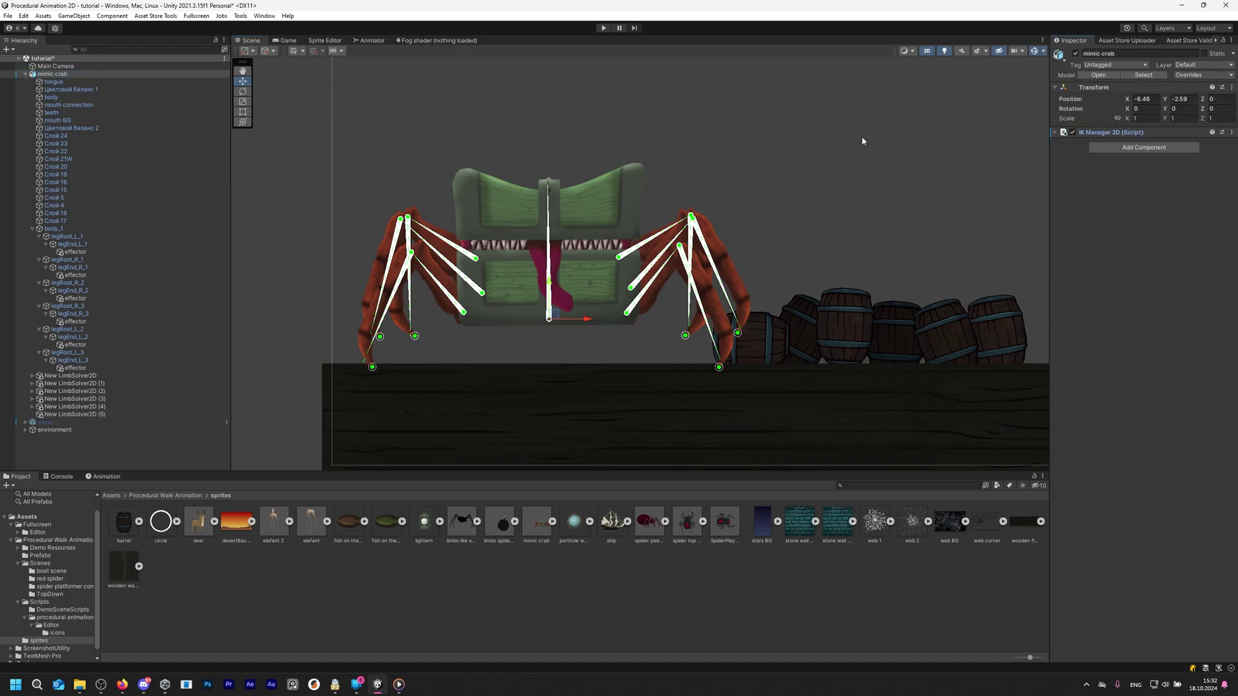
left_click(1145, 147)
type("proce")
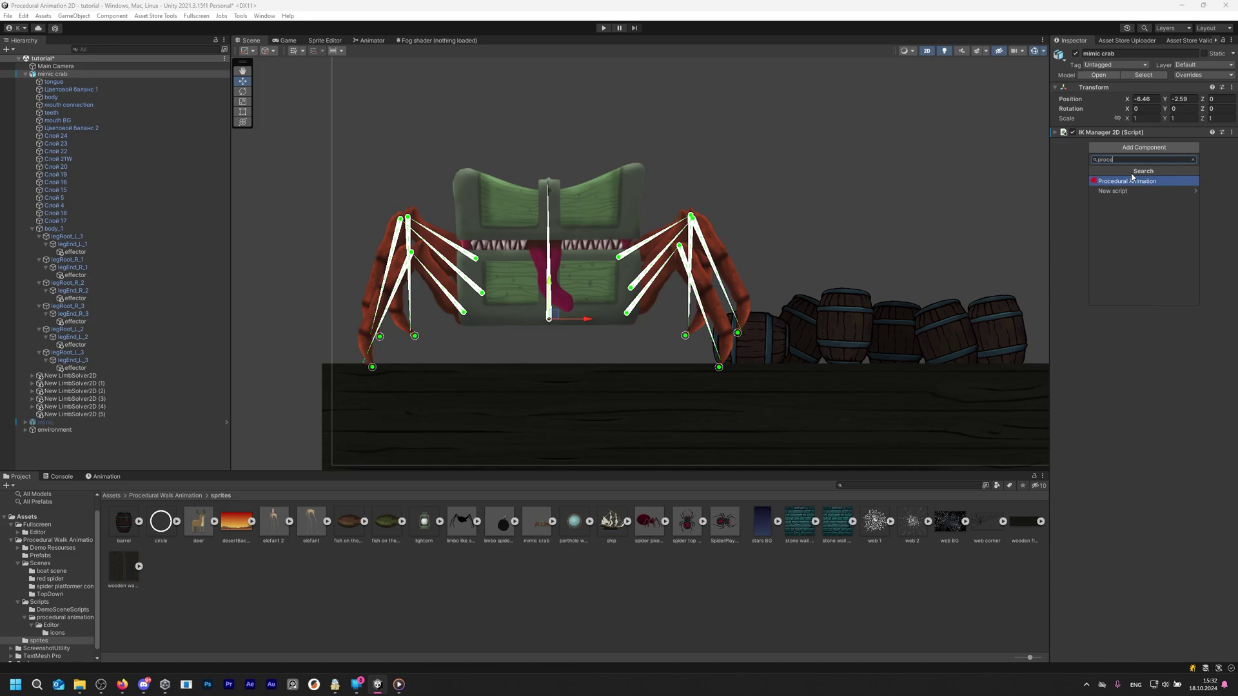
left_click(1128, 183)
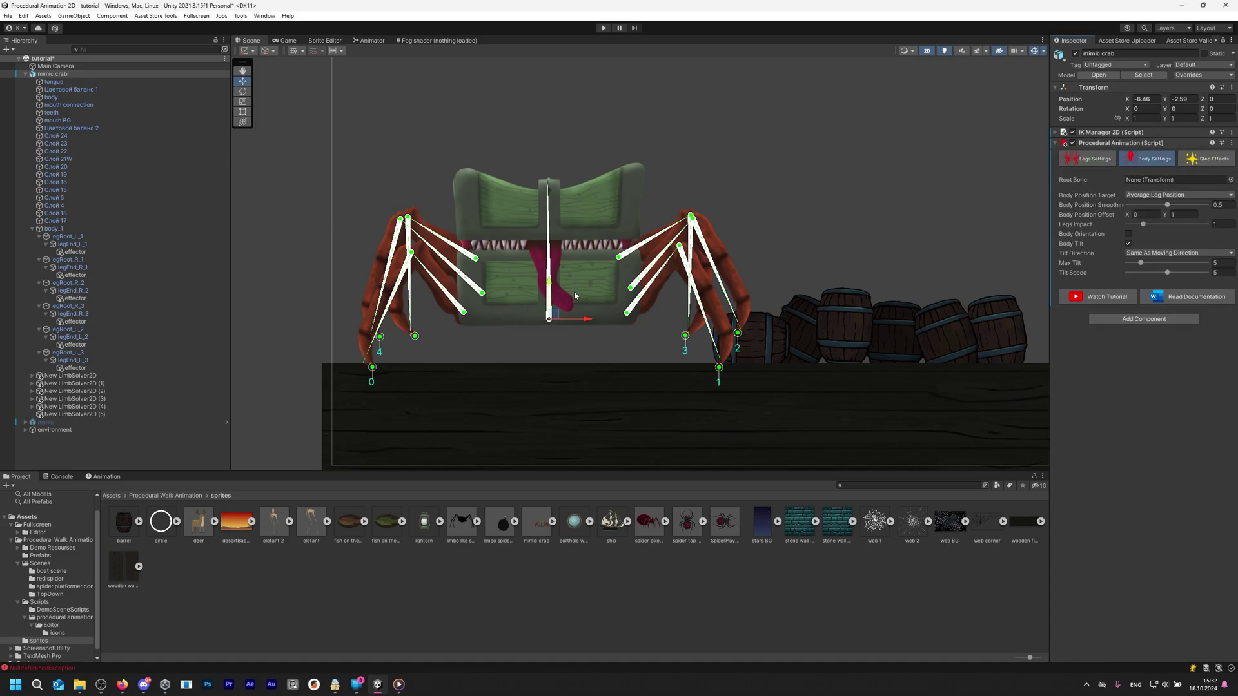
Examine the body_1 root bone's transform and axis orientation against the mimic crab's Root Bone setting
left_click(548, 300)
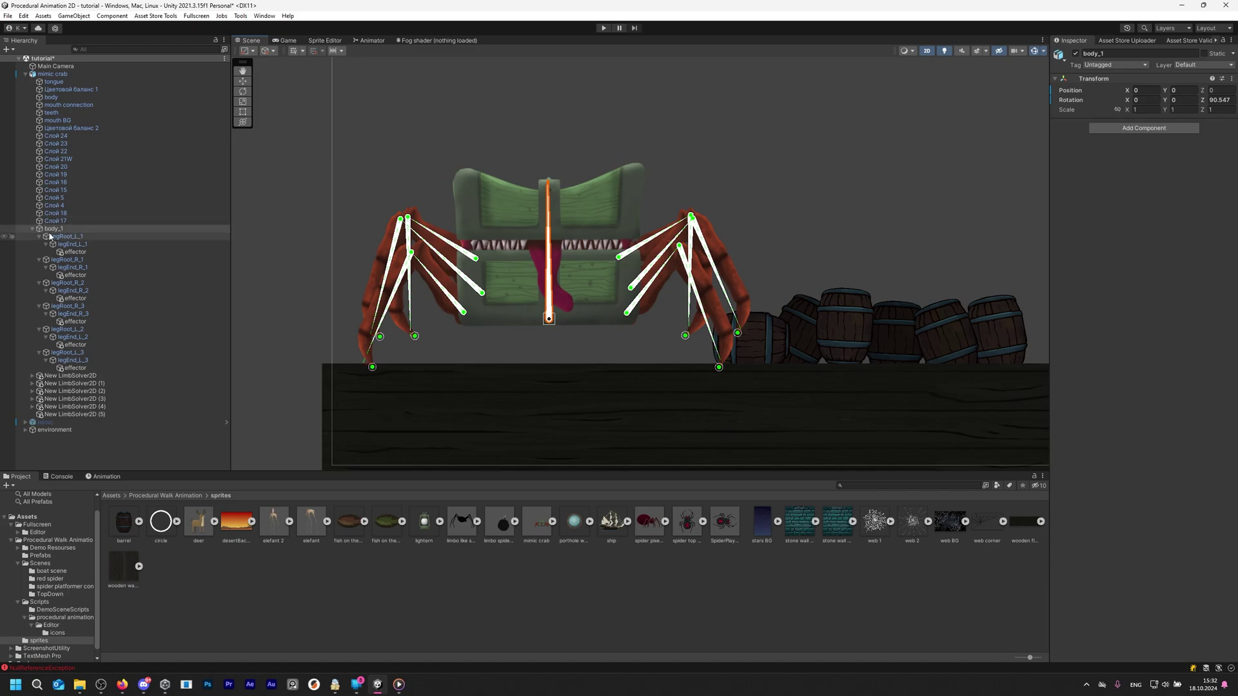
left_click(52, 73)
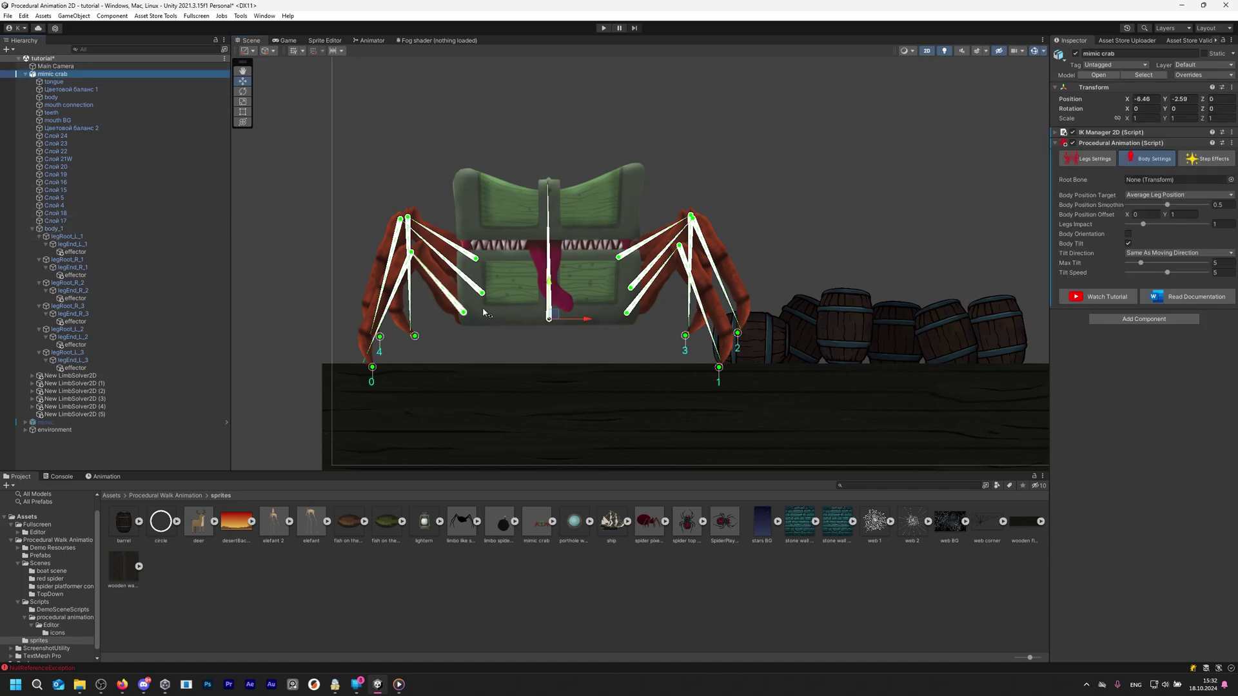
left_click(53, 229)
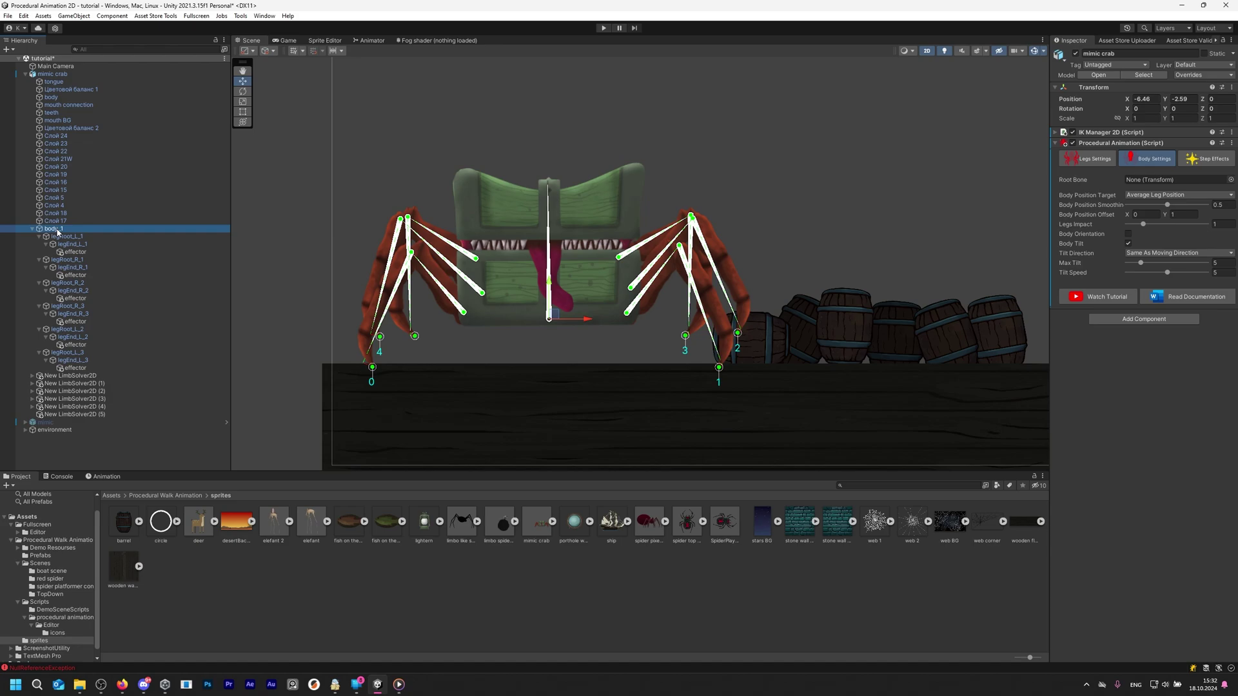
scroll(553, 330, "up", 4)
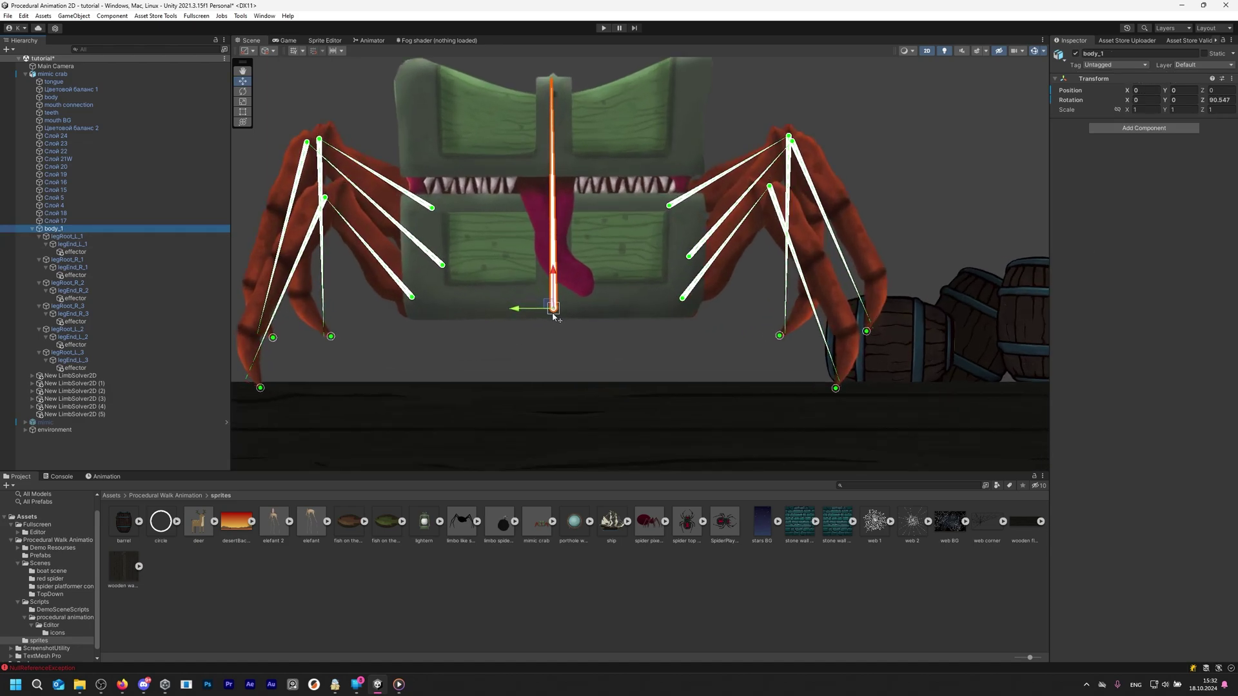
scroll(617, 343, "down", 4)
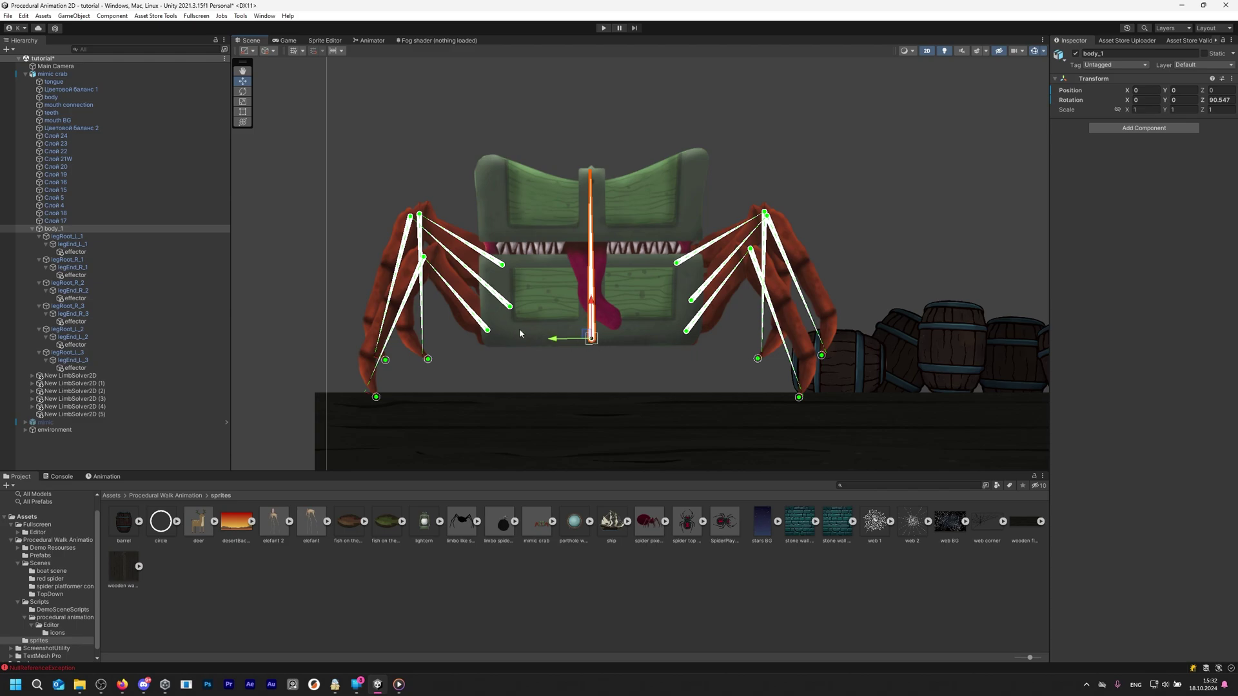
scroll(605, 369, "down", 2)
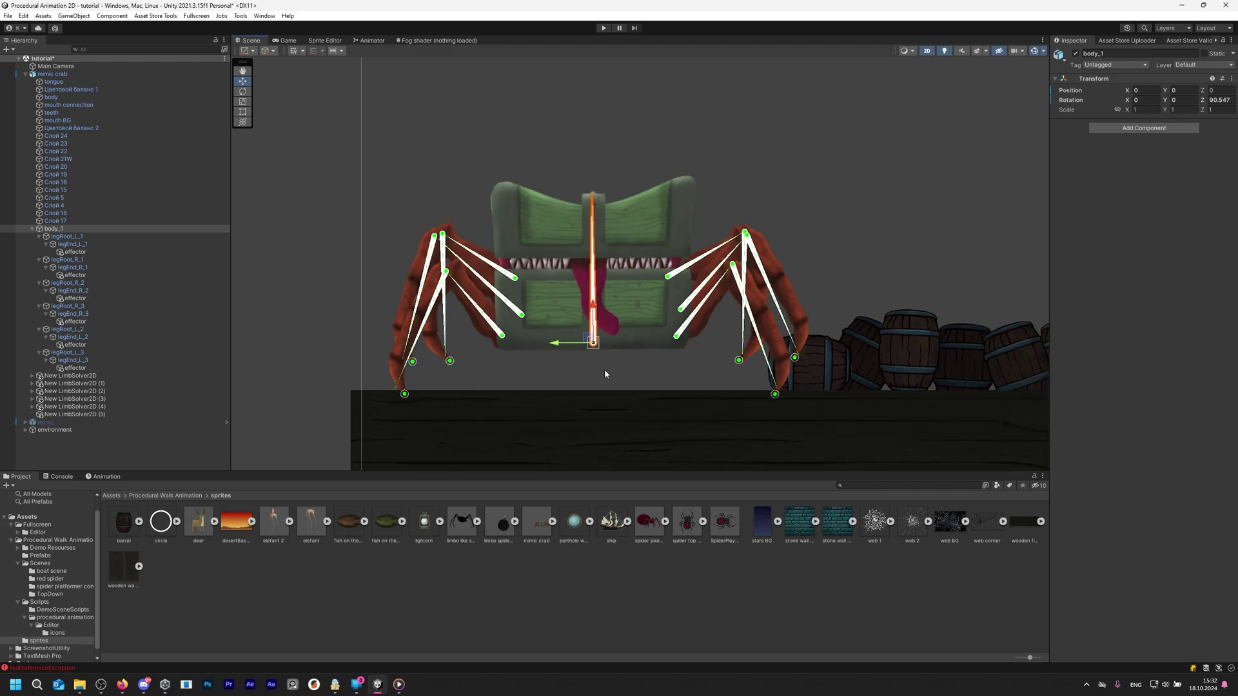
left_click(72, 75)
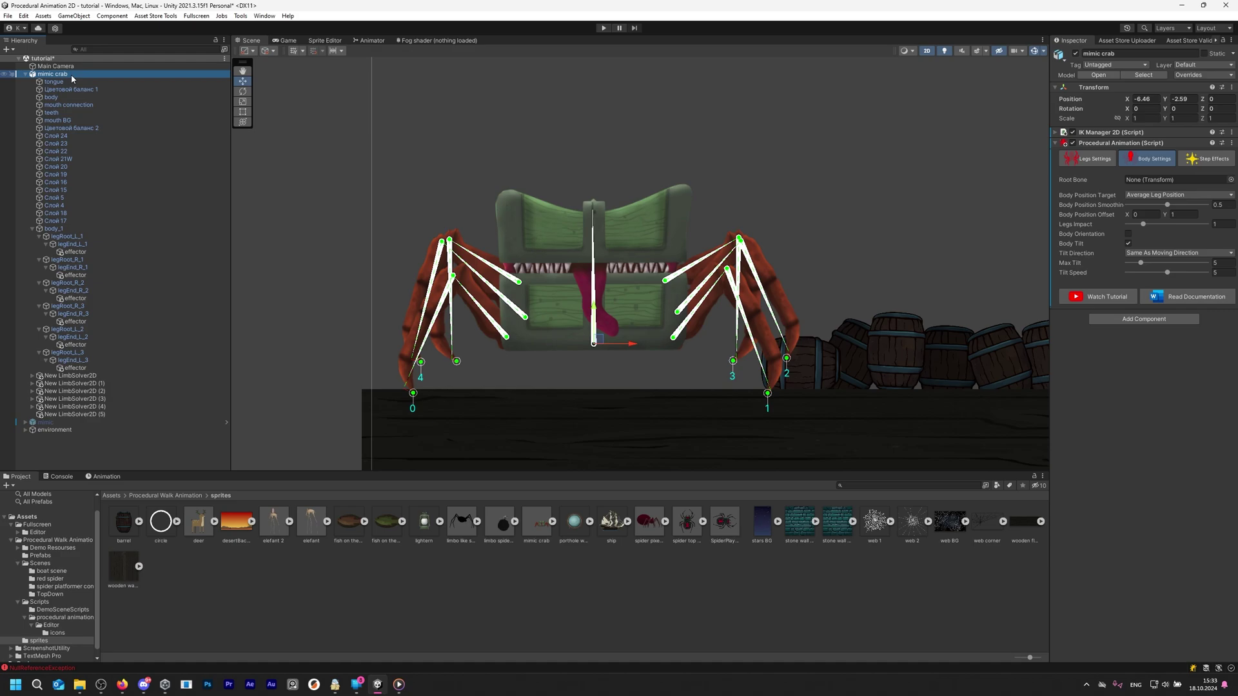
left_click(71, 230)
scroll(606, 358, "up", 2)
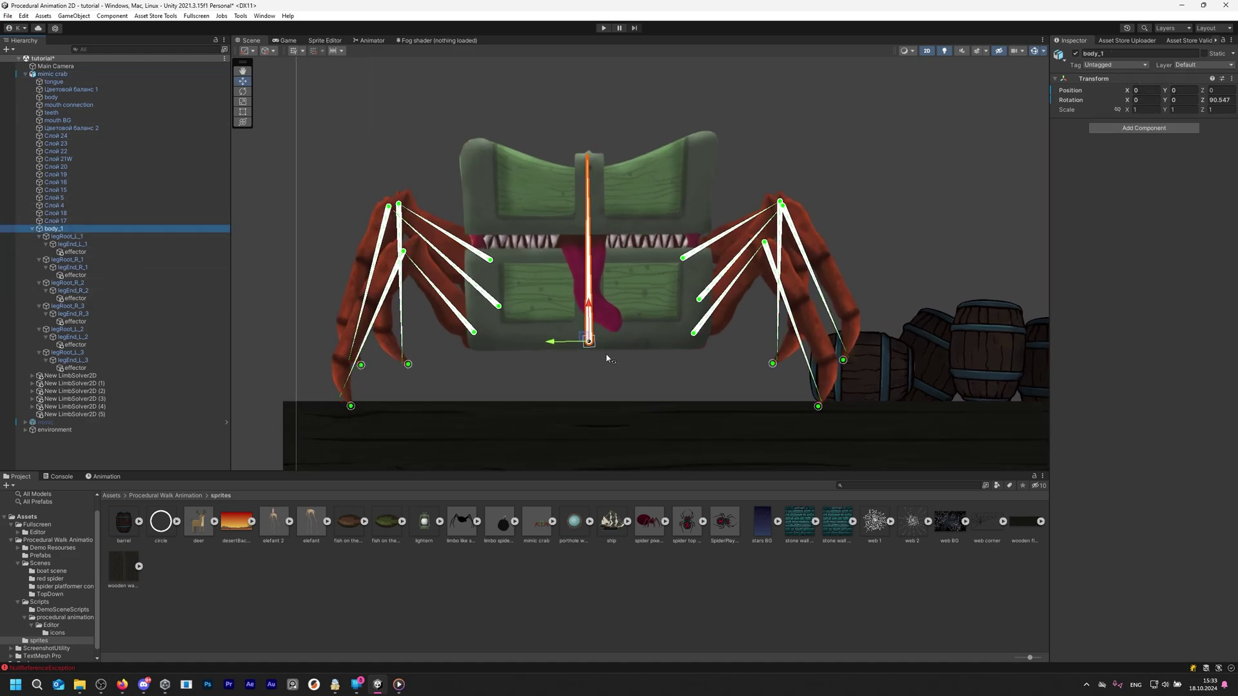
Create an empty parent named root bone parent around body_1 and assign it as the Root Bone in the mimic crab's Procedural Animation component
right_click(51, 229)
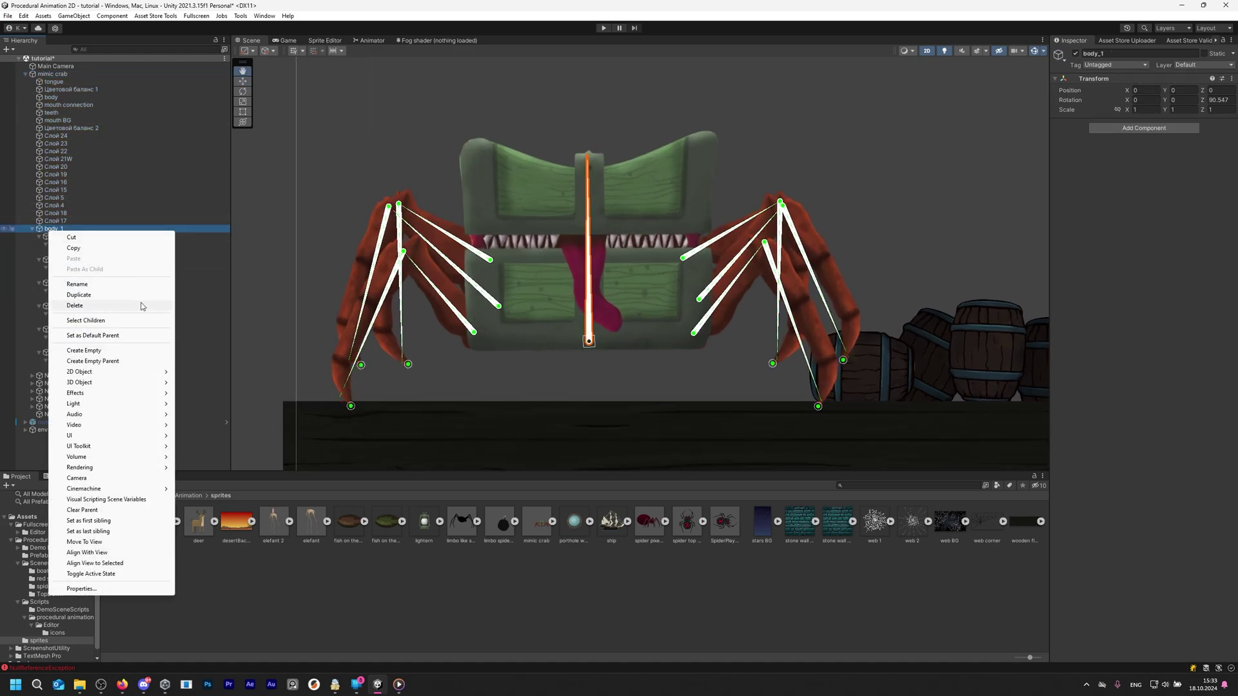
left_click(118, 374)
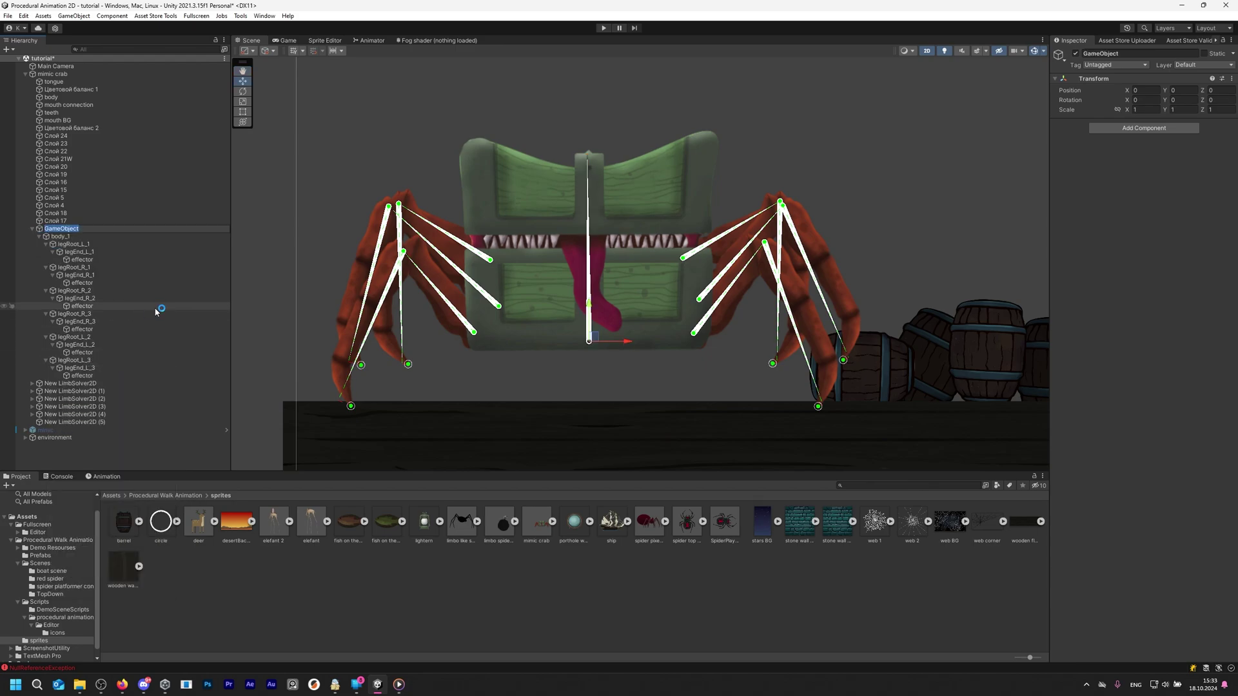
type("root bone parent")
key("Return")
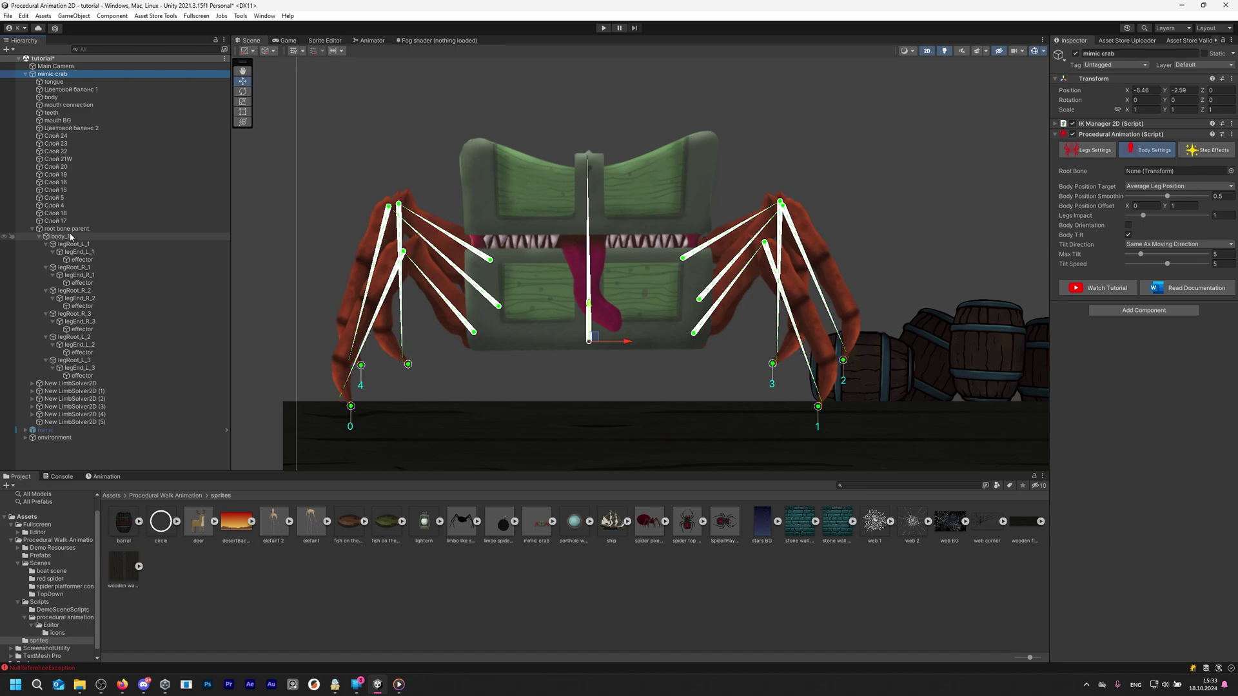
left_click_drag(70, 237, 400, 219)
left_click_drag(1219, 181, 1212, 171)
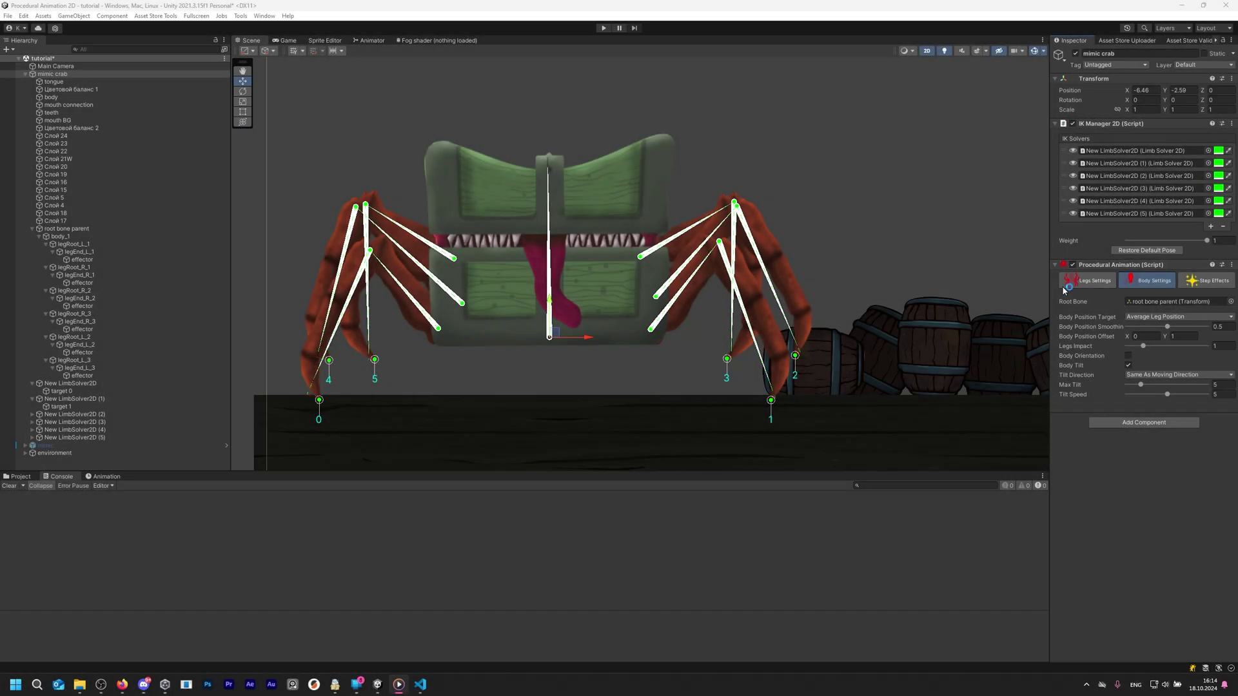
Fill the Legs List in the Procedural Animation component's legs settings using Find Legs
left_click(1092, 282)
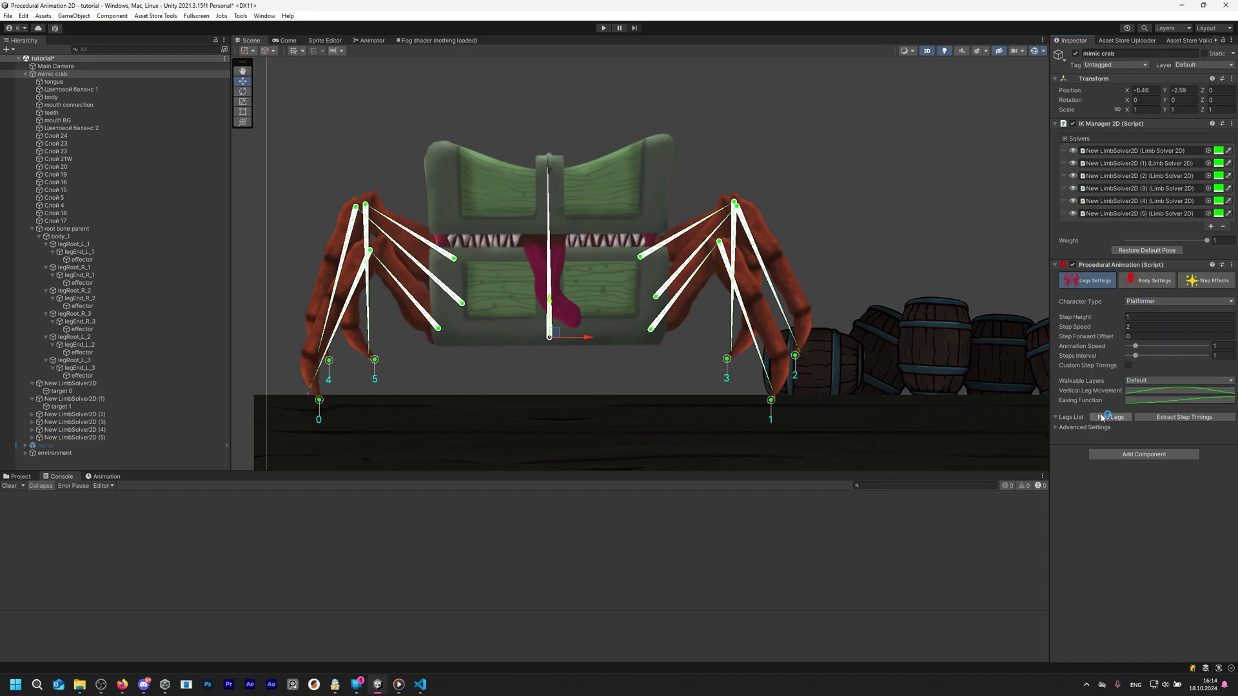
left_click(1103, 417)
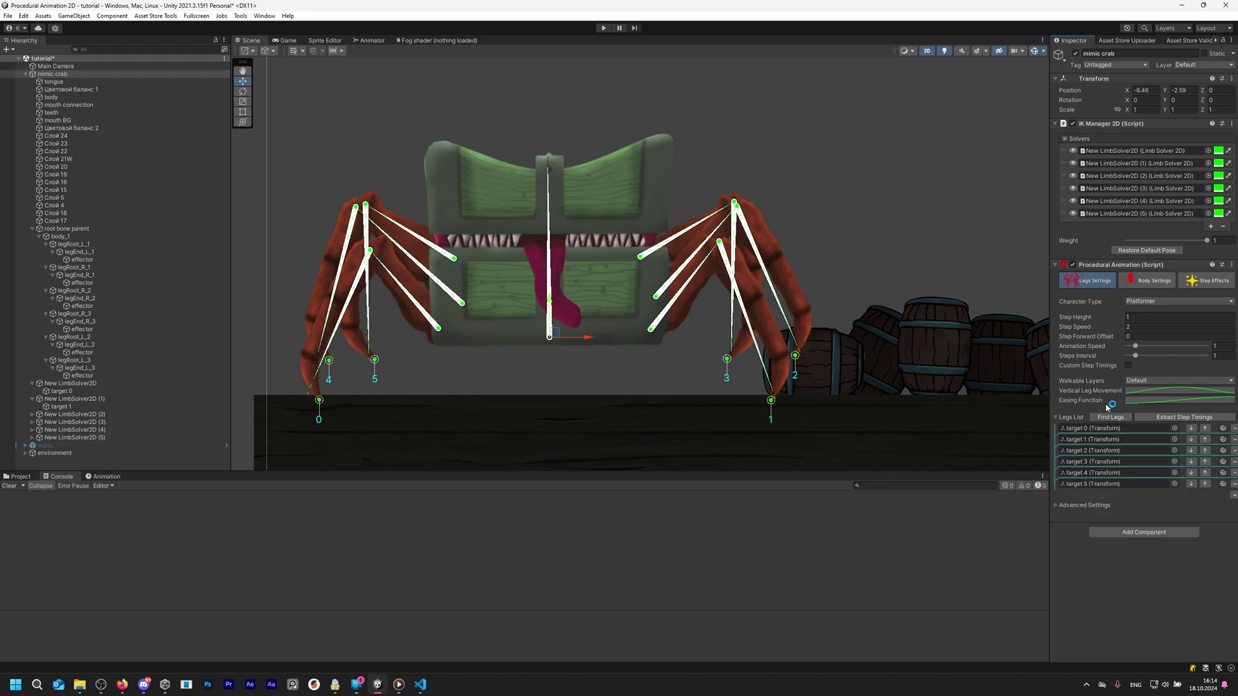
scroll(466, 237, "down", 3)
Run the scene and test the walk with gizmos hidden, moving the mimic crab across the floor and over the barrels
key("ctrl+p")
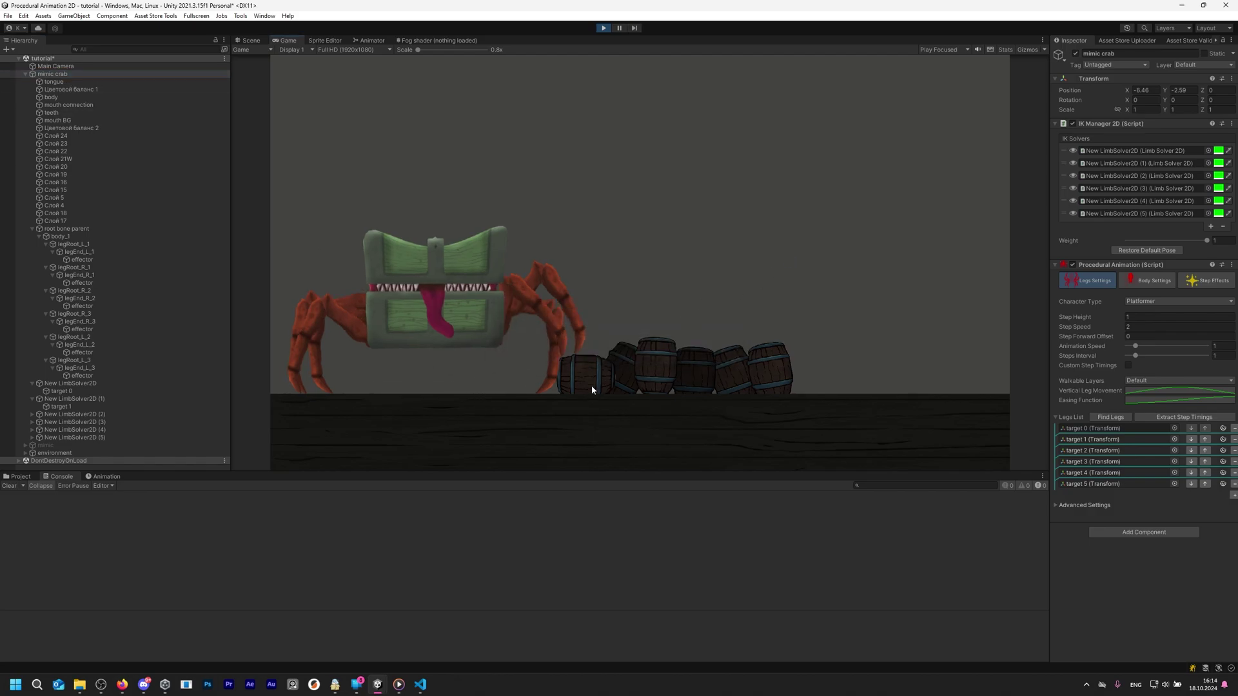
left_click(252, 40)
scroll(590, 347, "down", 3)
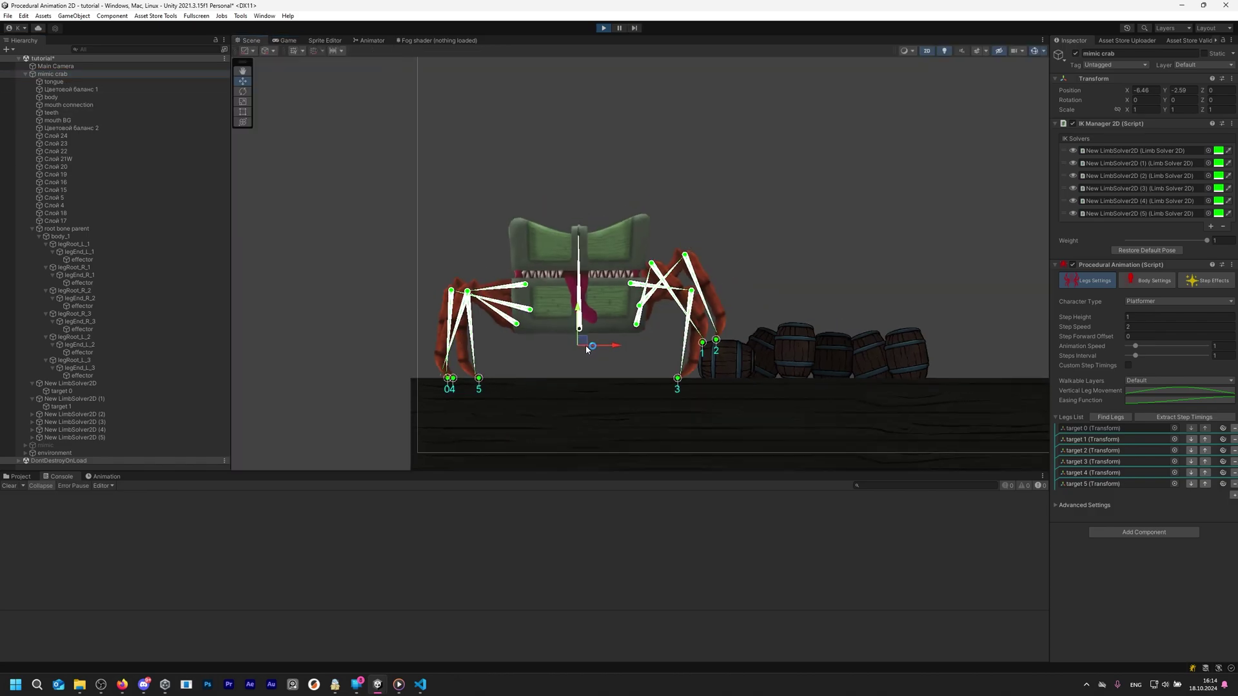
left_click_drag(591, 340, 527, 359)
left_click(1034, 51)
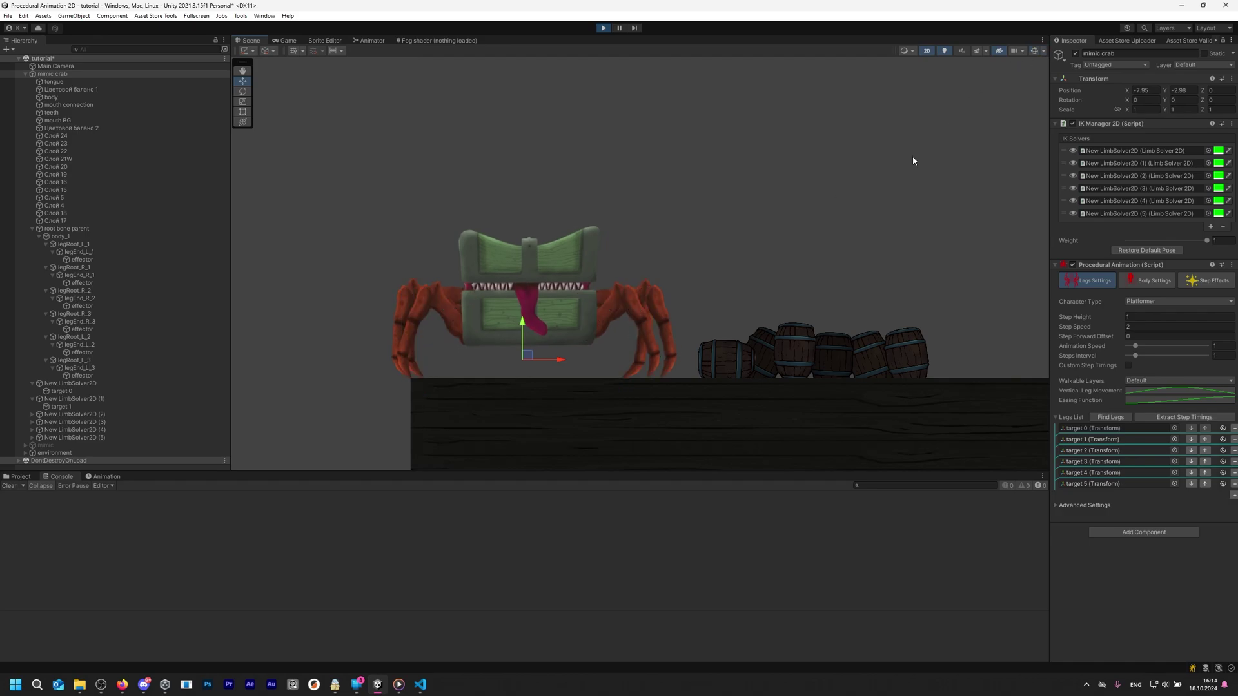
scroll(435, 415, "down", 4)
left_click_drag(512, 369, 675, 340)
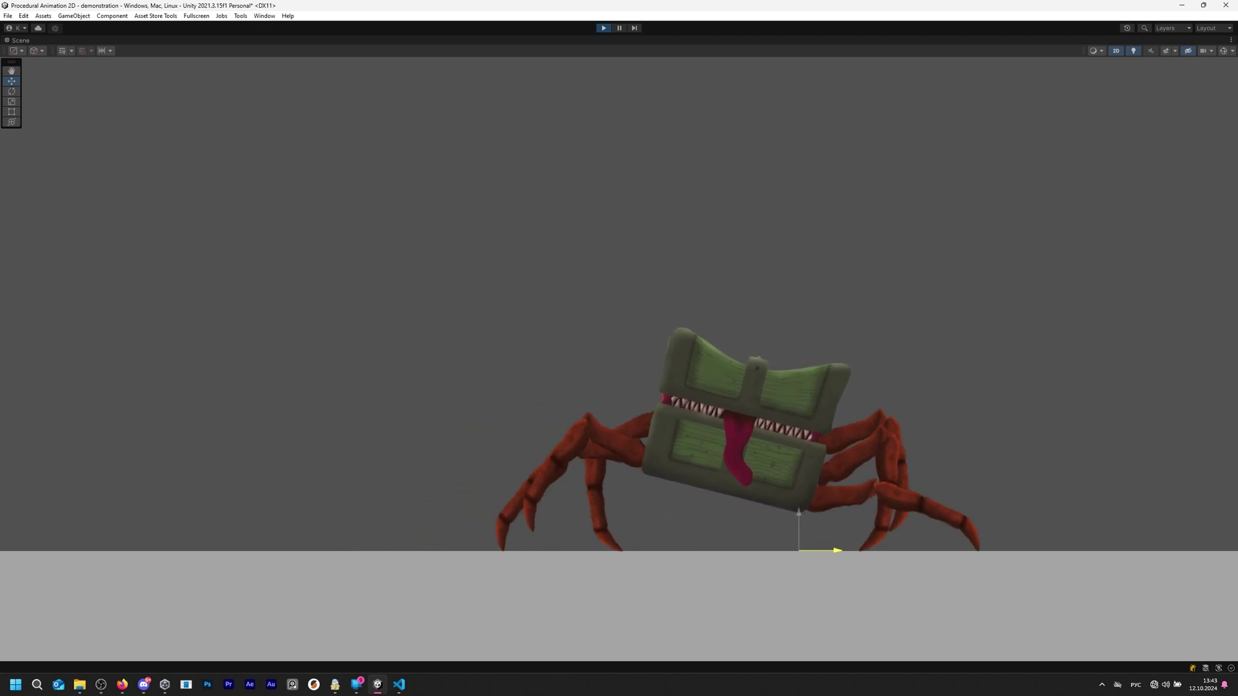
In the demonstration scene, move the mimic crab and the spider leftward along the ground to test their walks, and stop Play mode
left_click_drag(837, 550, 633, 550)
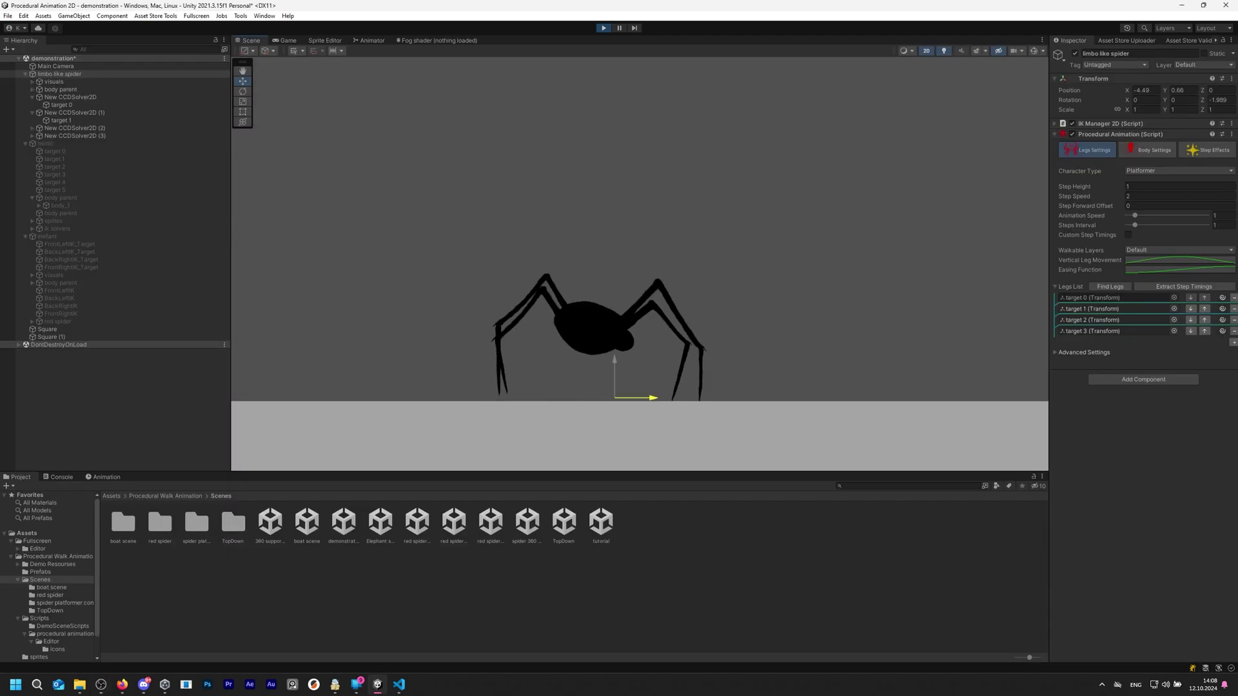
left_click_drag(648, 398, 479, 398)
left_click(603, 28)
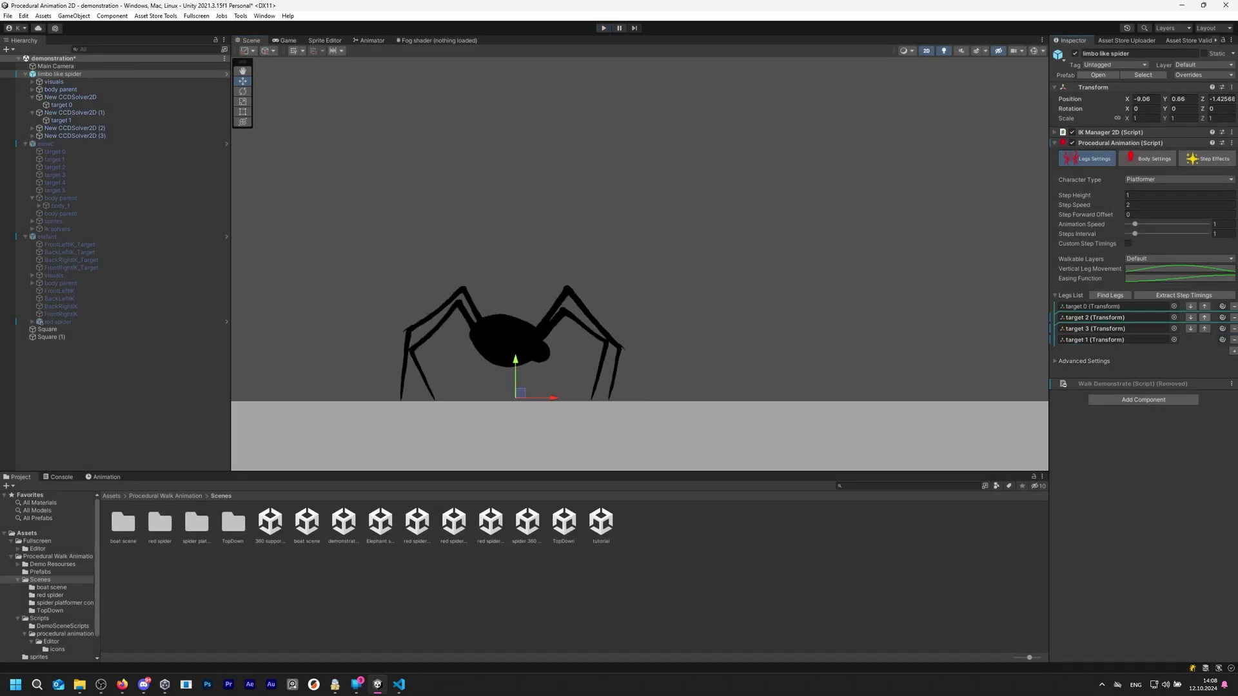